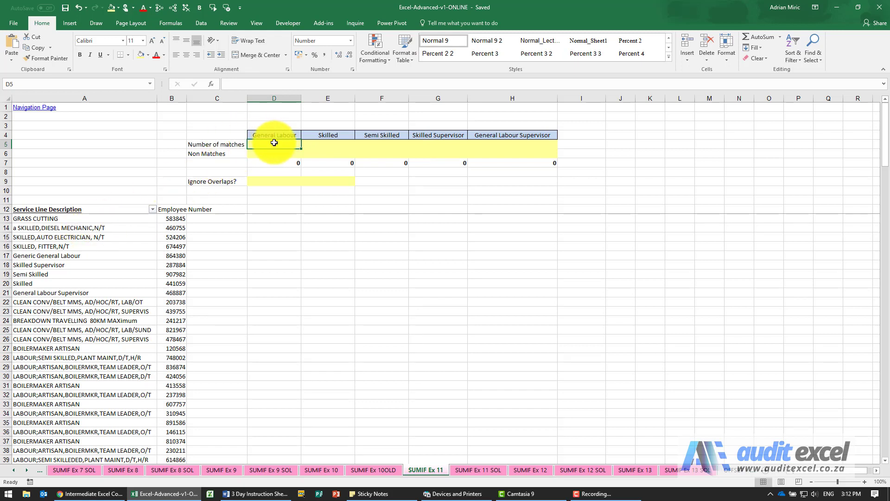
# Step: Start a COUNTIFS function in cell D5 with the General Labour header cell D4 as its first criterion
pyautogui.click(273, 143)
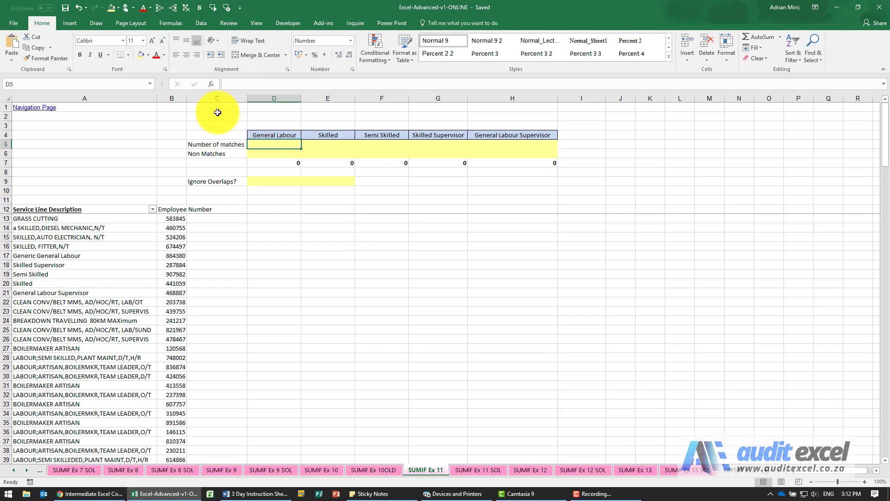
pyautogui.click(213, 84)
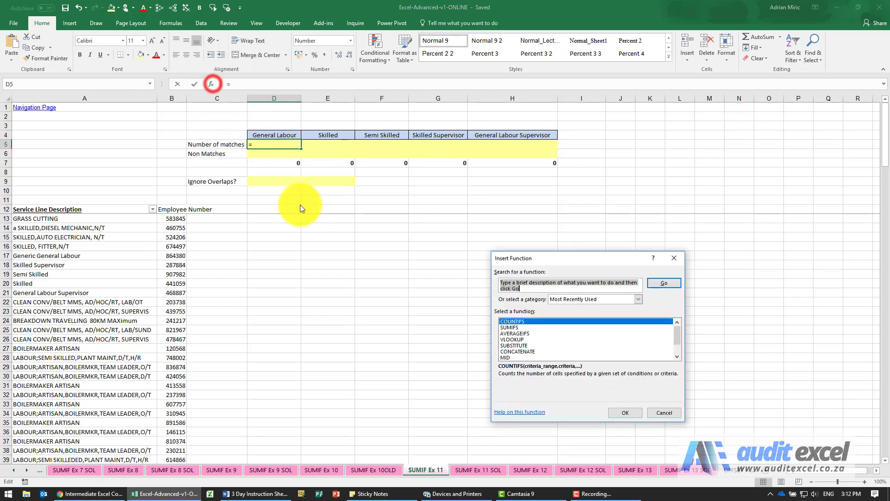
pyautogui.click(543, 319)
pyautogui.click(618, 411)
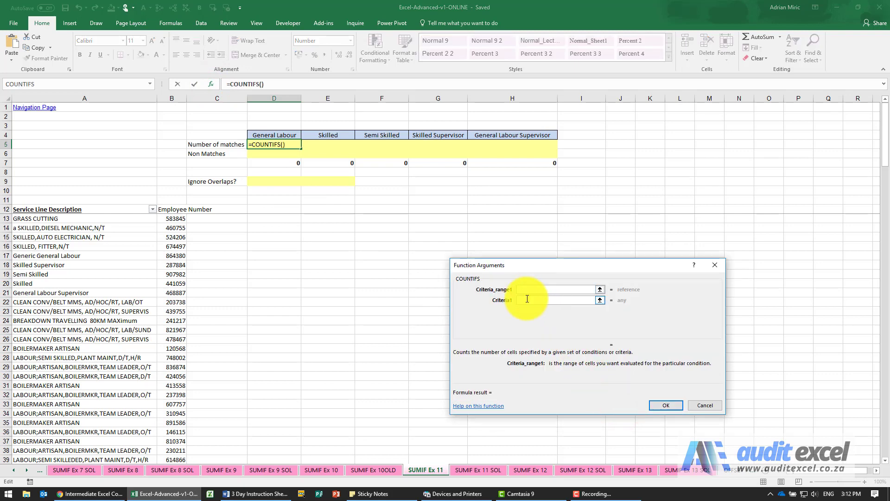
pyautogui.click(527, 300)
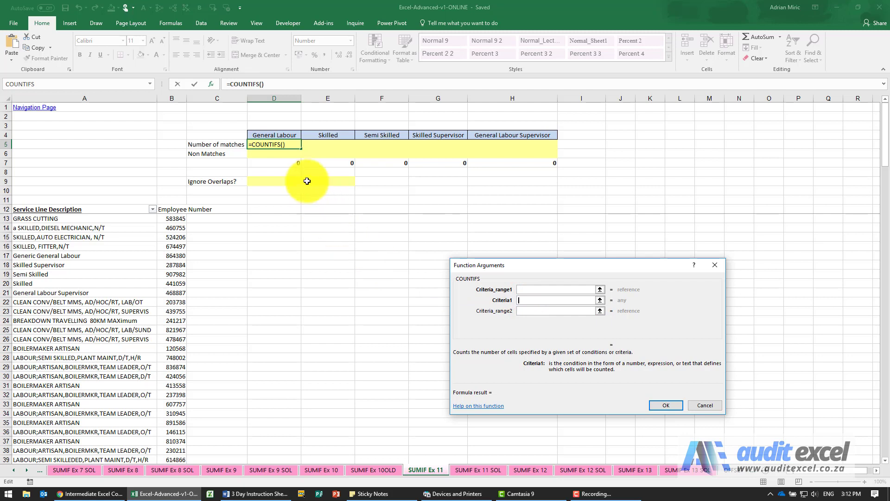
pyautogui.click(281, 135)
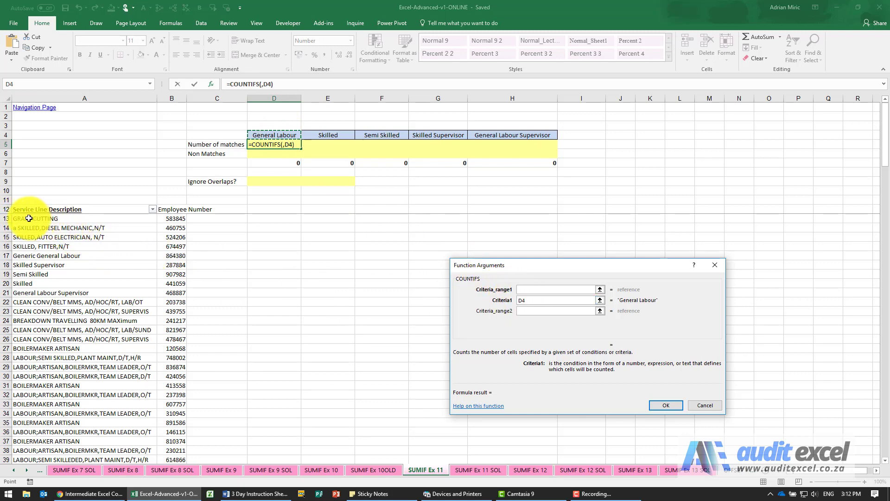
# Step: Add wildcards around the D4 reference so the first criterion reads "*"&D4&"*"
pyautogui.click(519, 299)
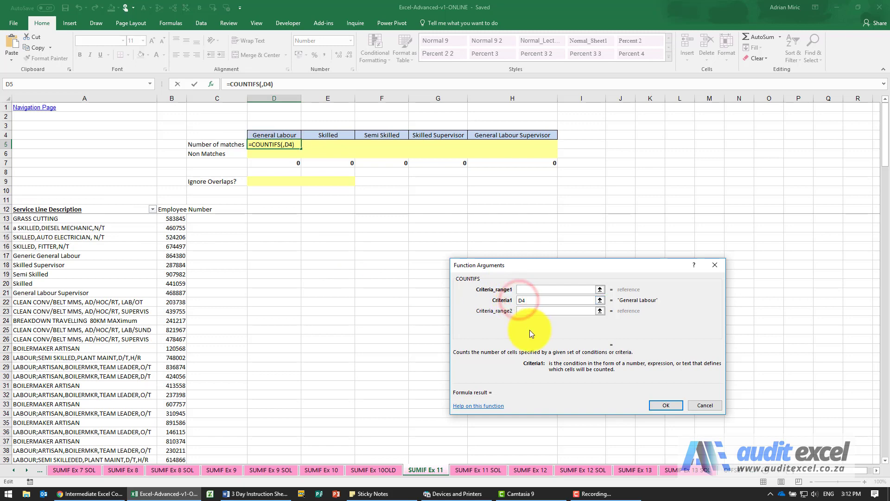
pyautogui.write('"')
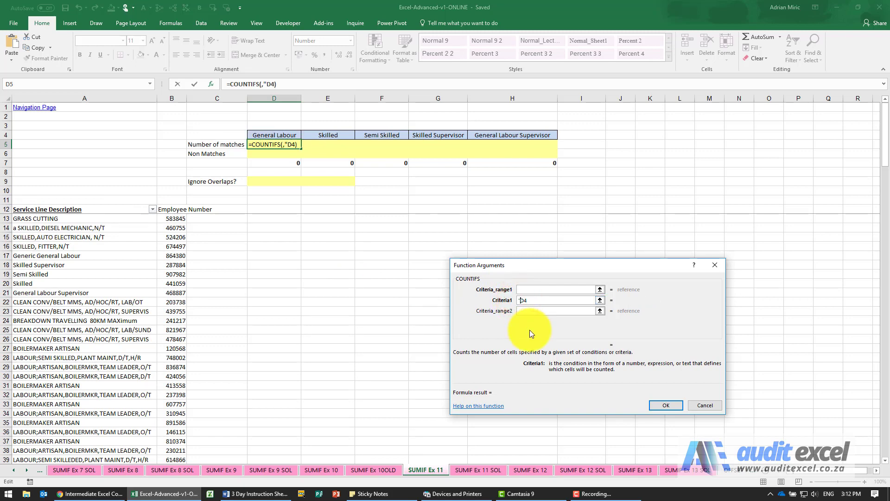
pyautogui.write('*"&')
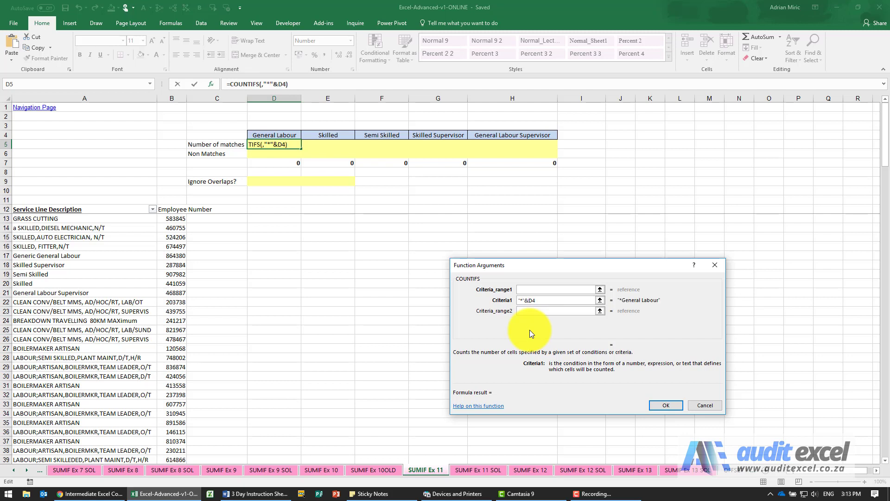
pyautogui.click(539, 310)
pyautogui.click(542, 301)
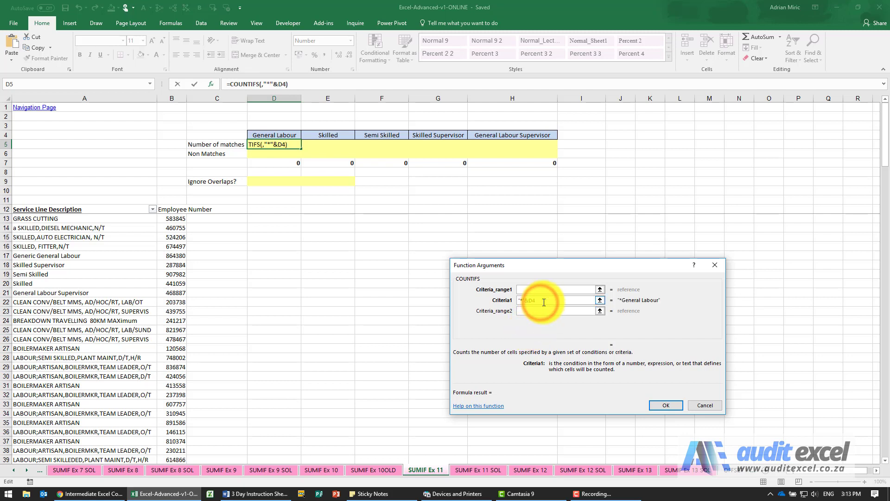
pyautogui.write('&"')
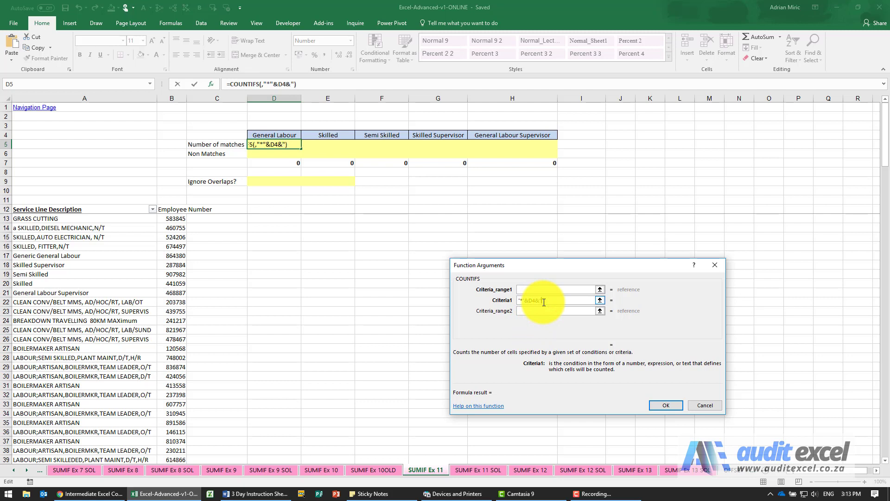
pyautogui.write('*"')
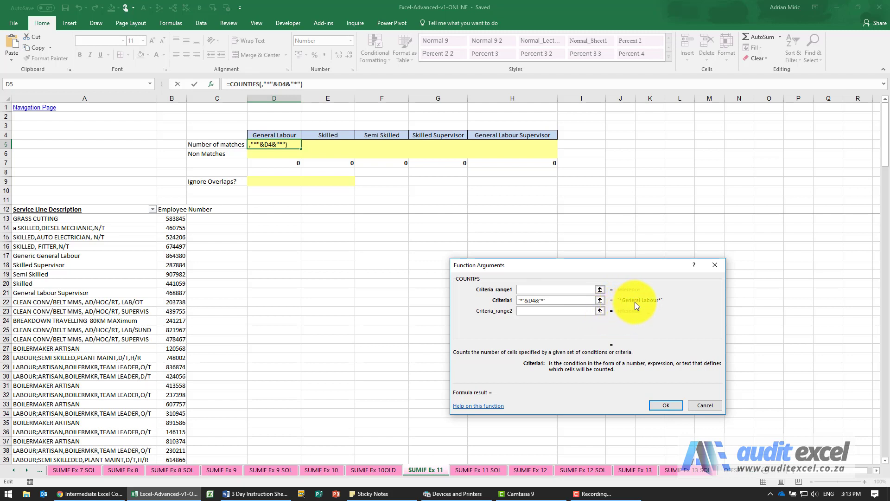
# Step: Complete the D5 COUNTIFS with the absolute criteria range $A$13:$A$161 and fill the formula across to H5
pyautogui.click(555, 289)
pyautogui.click(102, 216)
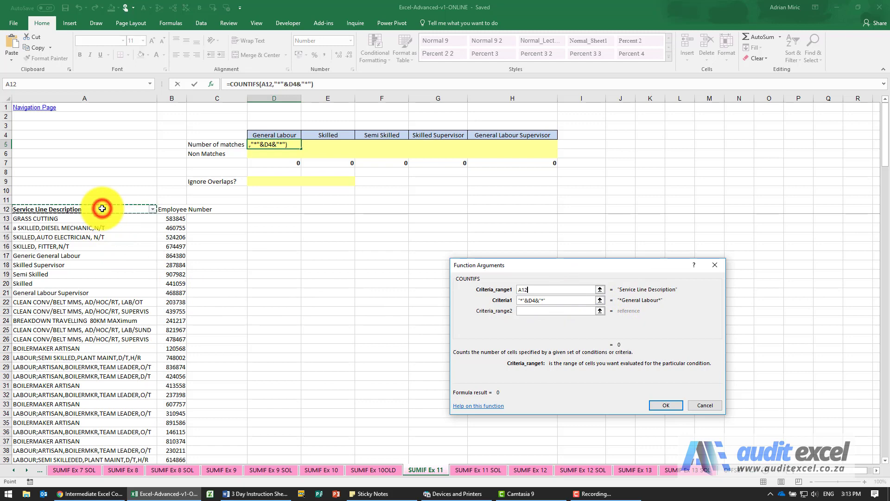
pyautogui.hotkey('ctrl', 'shift', 'Down')
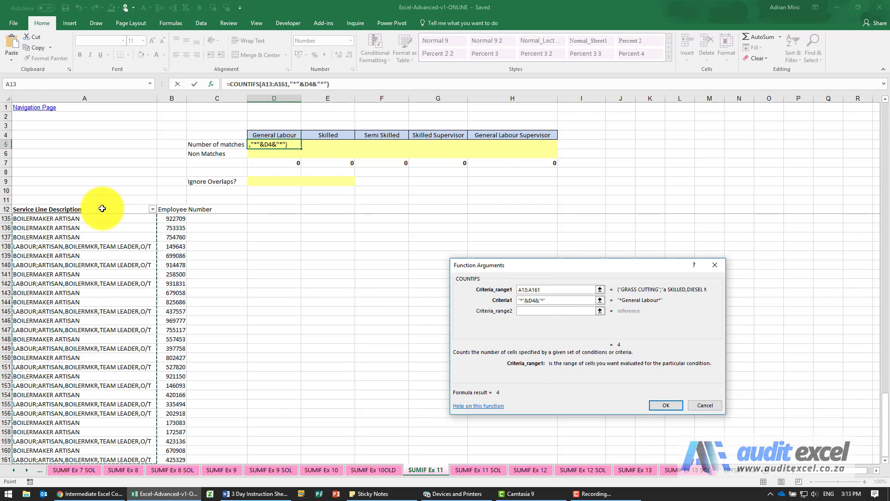
pyautogui.press('F4')
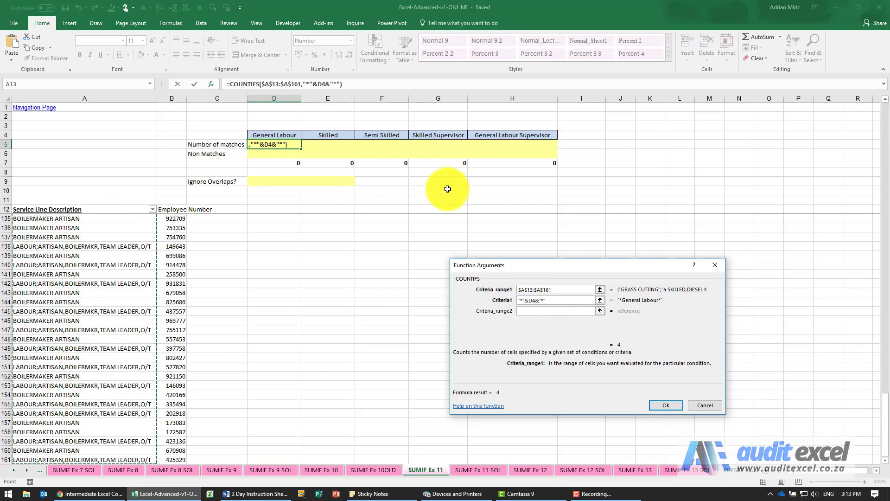
pyautogui.click(665, 405)
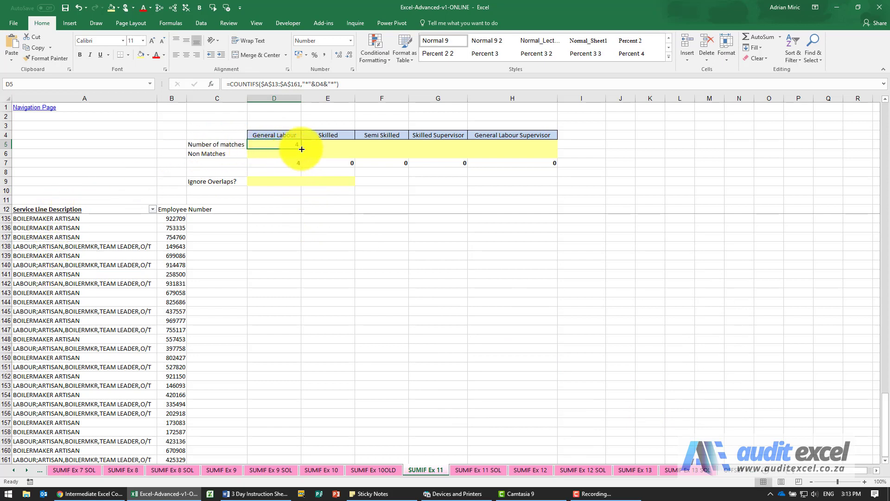
pyautogui.moveTo(301, 149); pyautogui.dragTo(519, 151)
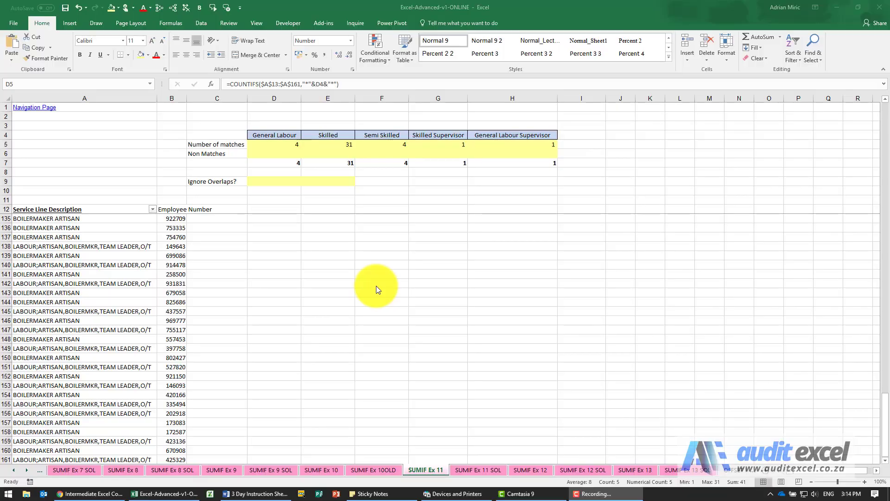
# Step: Start a COUNTIFS function in cell D6 for the General Labour non-matches
pyautogui.click(306, 163)
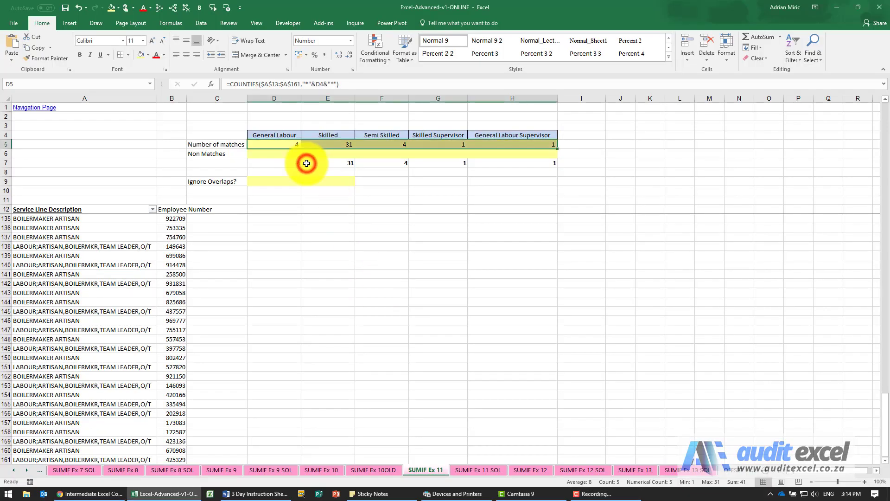
pyautogui.click(284, 154)
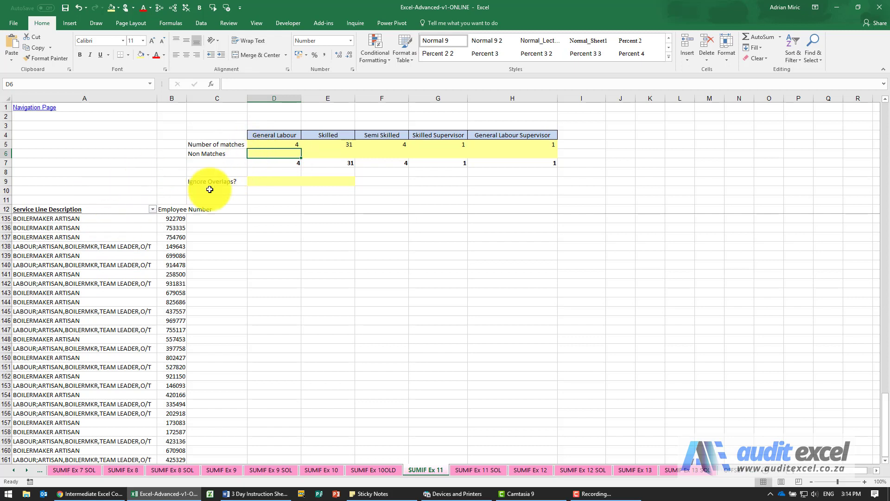
pyautogui.click(276, 153)
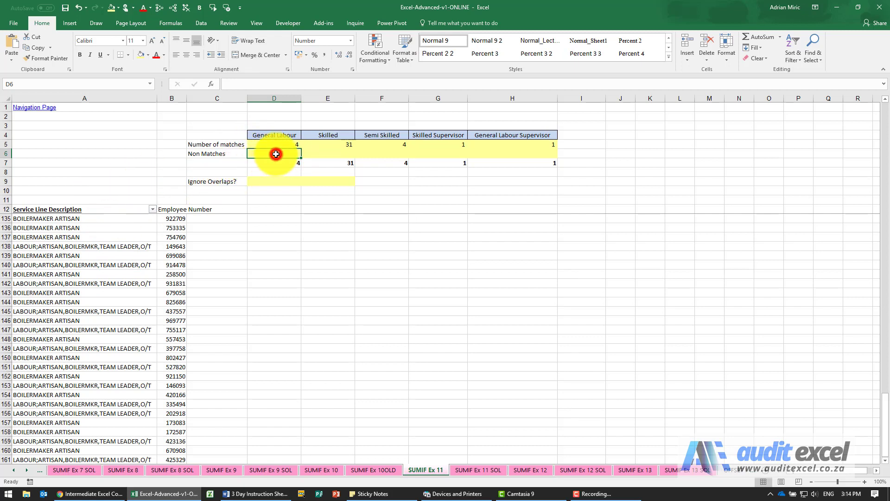
pyautogui.click(211, 84)
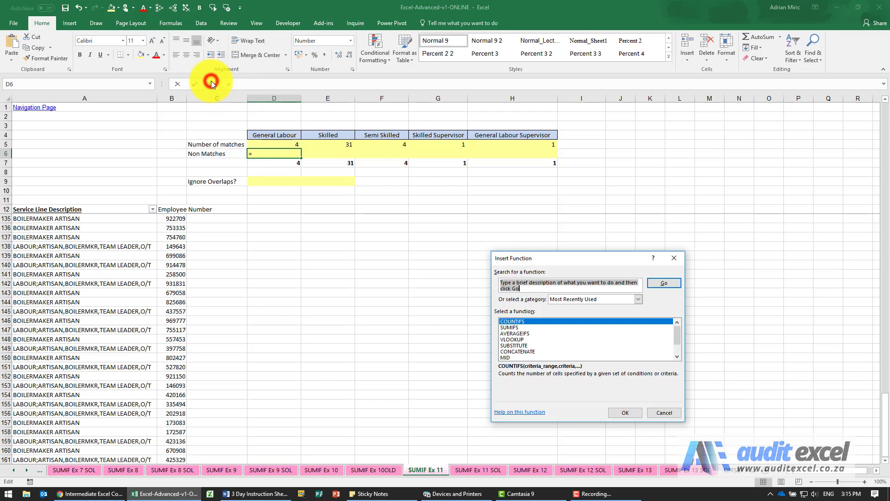
pyautogui.click(530, 333)
pyautogui.click(525, 320)
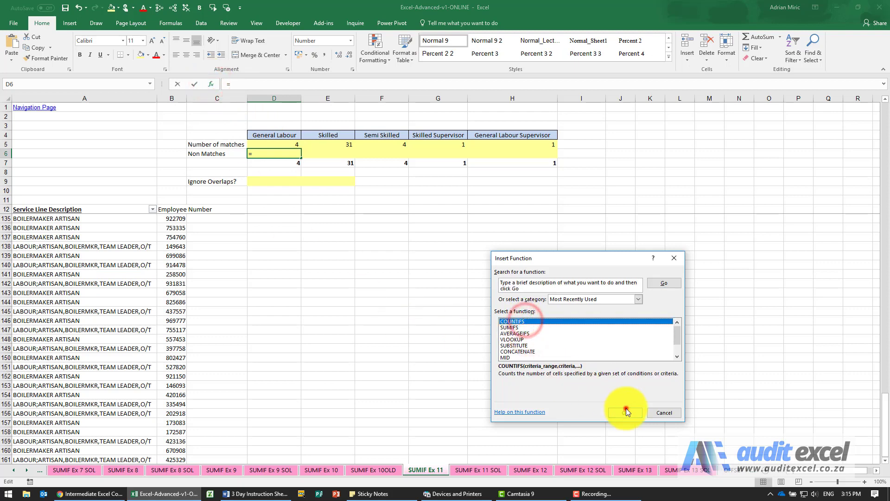
pyautogui.click(624, 412)
pyautogui.moveTo(545, 265); pyautogui.dragTo(325, 218)
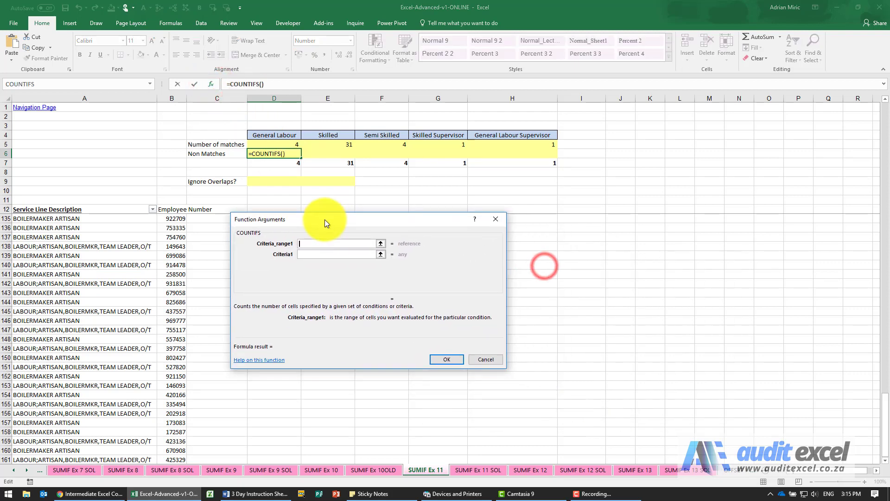
pyautogui.click(325, 251)
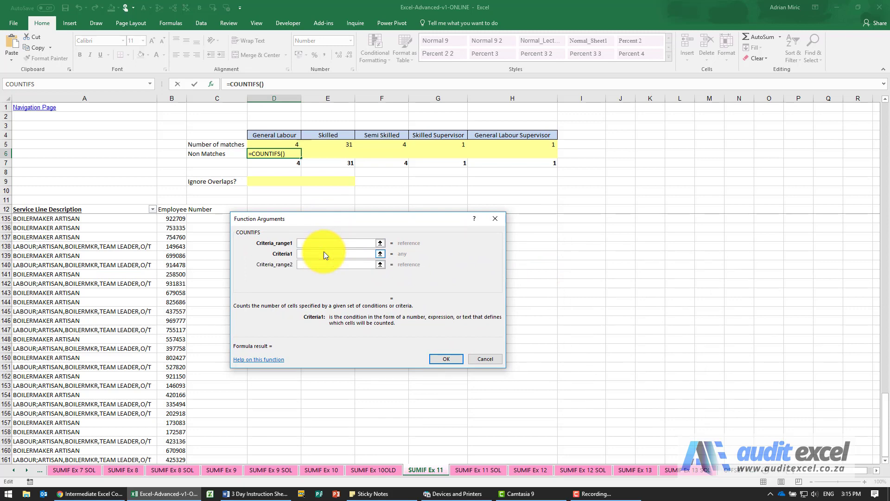
pyautogui.write('<>')
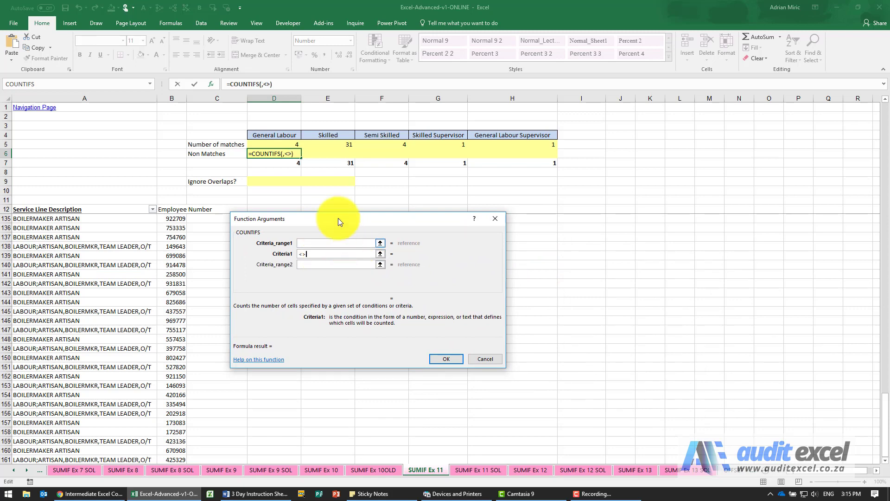
pyautogui.click(285, 135)
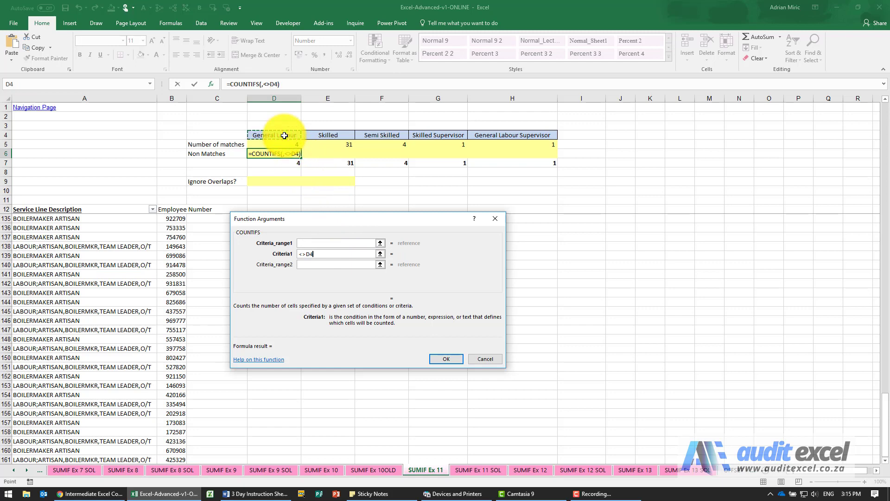
pyautogui.click(328, 252)
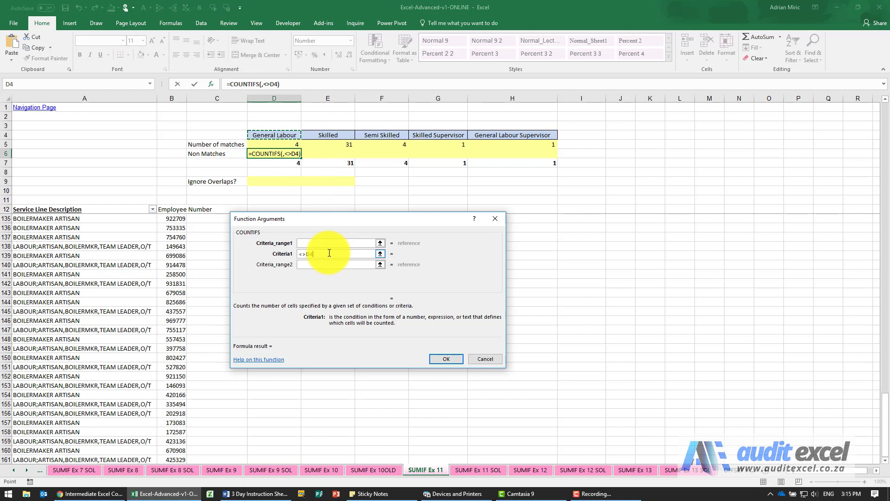
pyautogui.write('"')
pyautogui.click(300, 254)
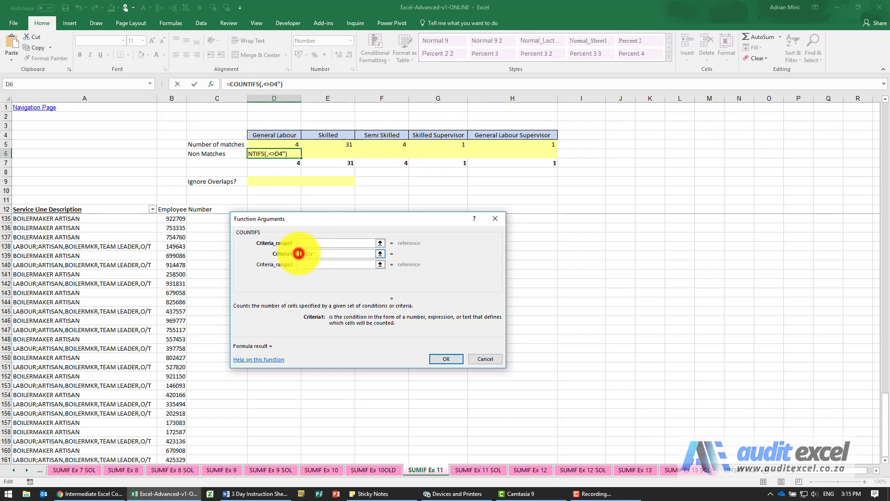
pyautogui.write('"')
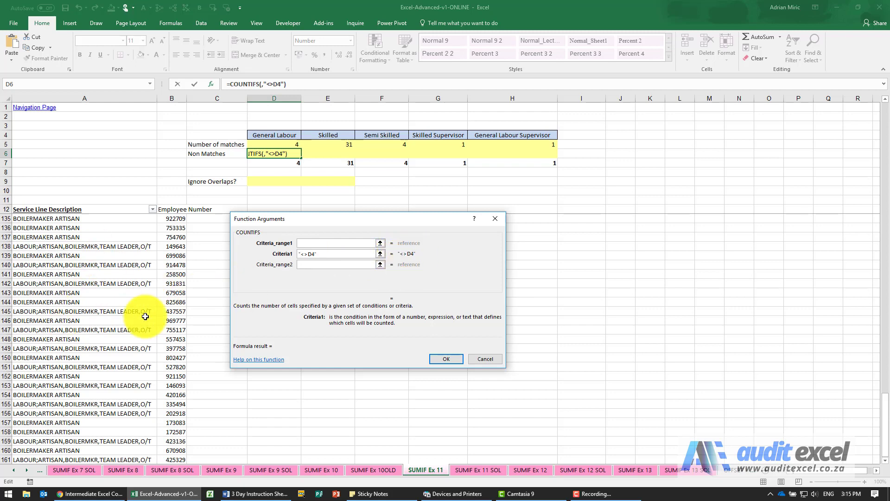
pyautogui.moveTo(320, 253); pyautogui.dragTo(293, 255)
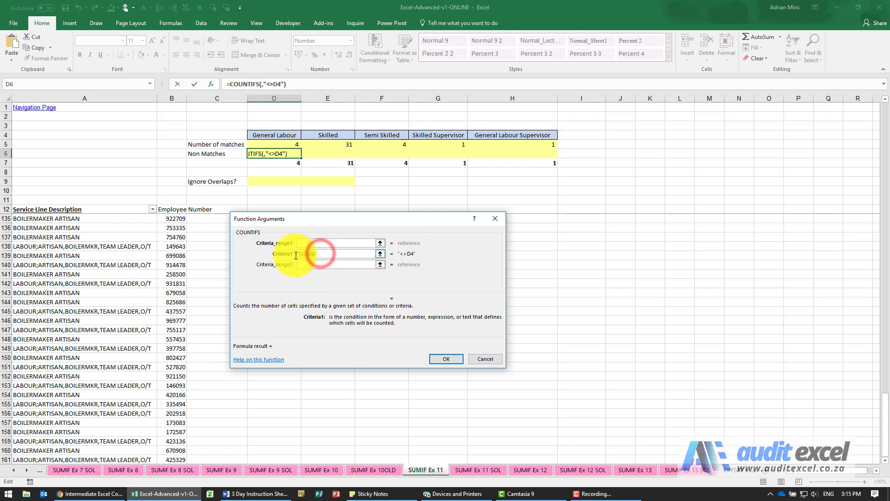
pyautogui.press('BackSpace')
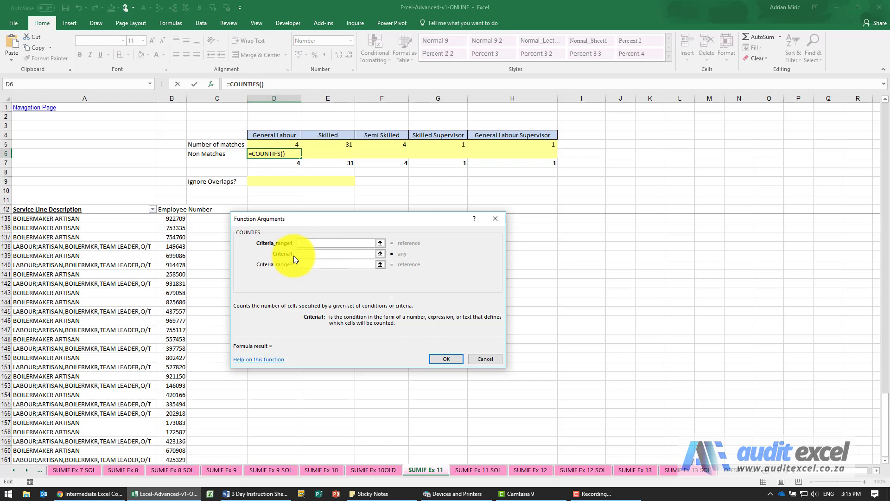
# Step: Set the first criterion of the D6 COUNTIFS to "<>*"&D4&"*"
pyautogui.write('"<>*"&')
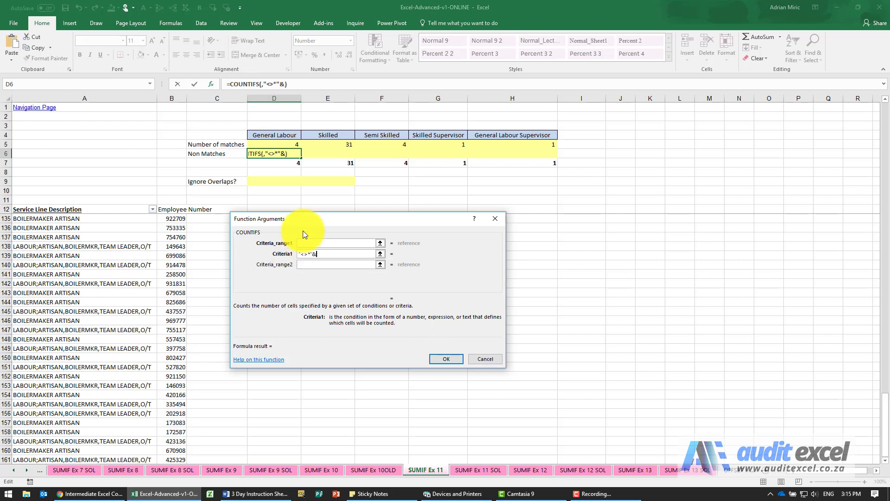
pyautogui.click(284, 135)
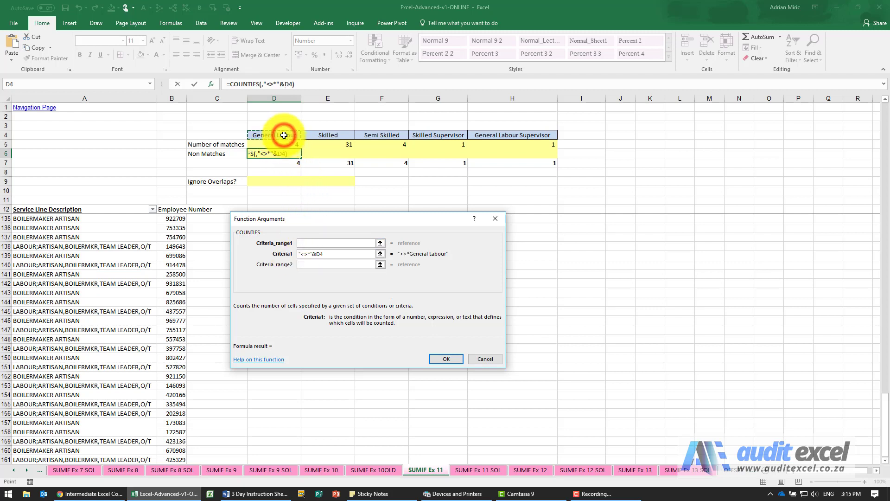
pyautogui.write('&')
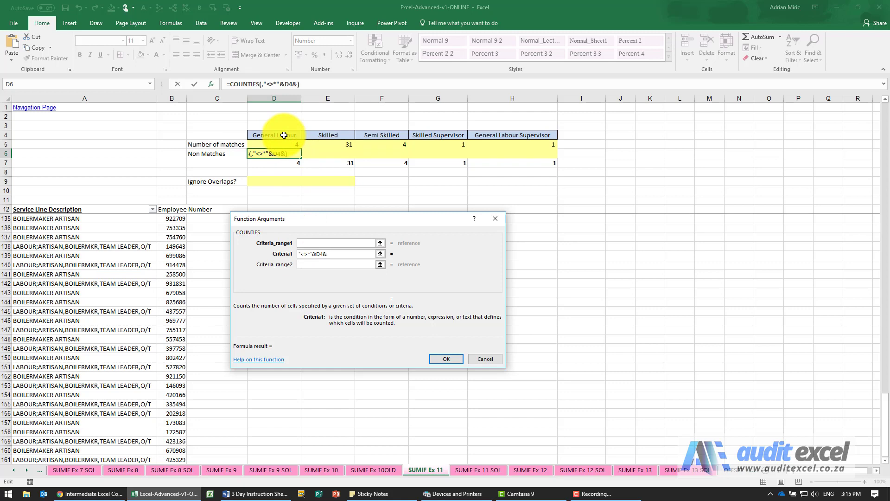
pyautogui.write('"*"')
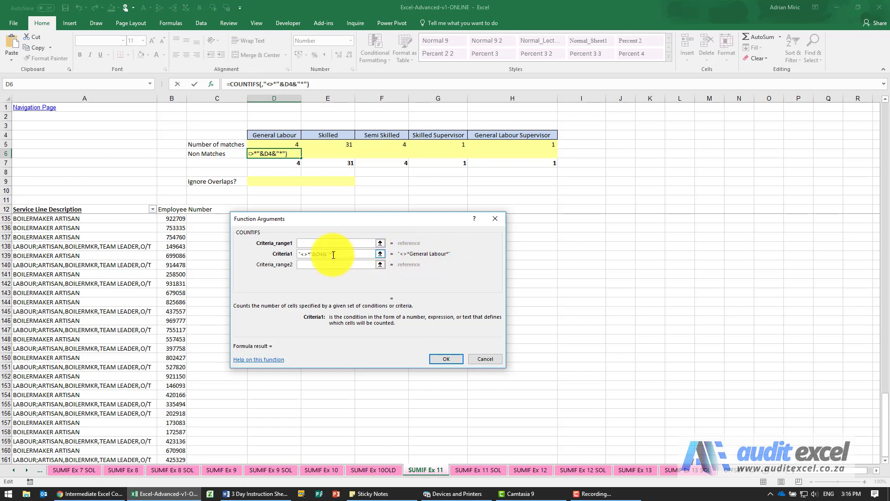
# Step: Complete the D6 COUNTIFS with the absolute criteria range $A$13:$A$161 and fill the formula across to H6
pyautogui.click(315, 243)
pyautogui.click(124, 219)
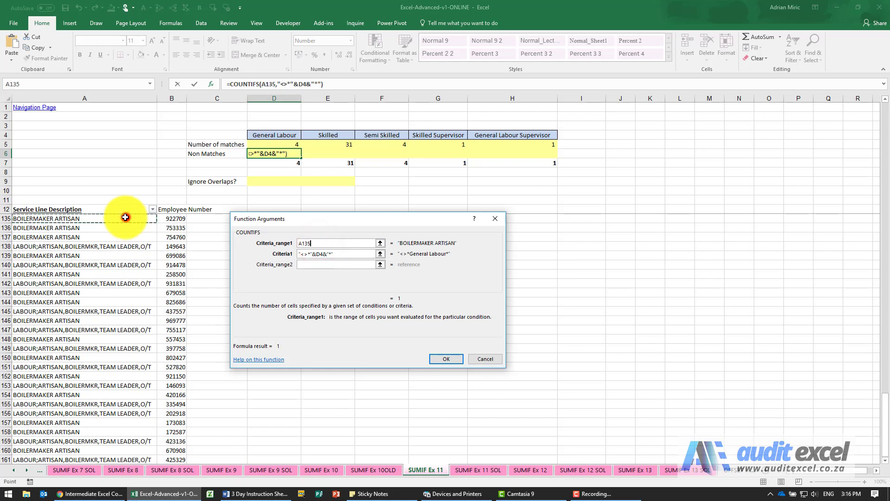
pyautogui.press('Down')
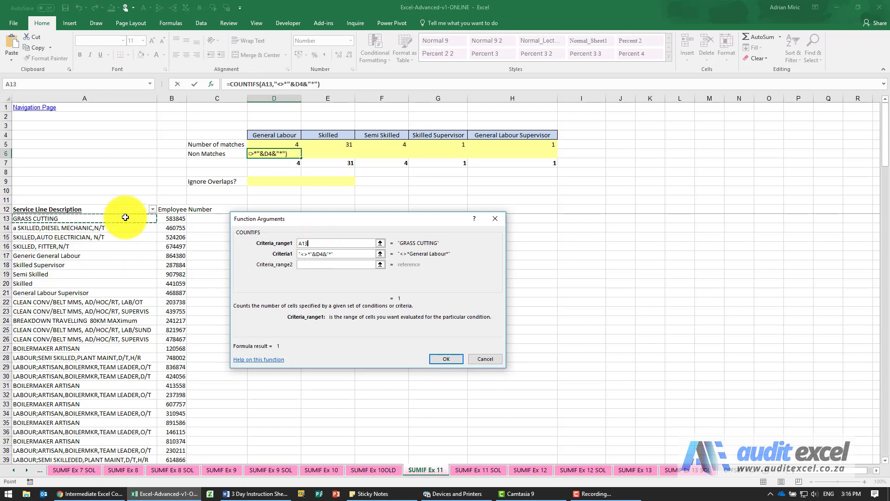
pyautogui.hotkey('ctrl', 'shift', 'Down')
pyautogui.press('F4')
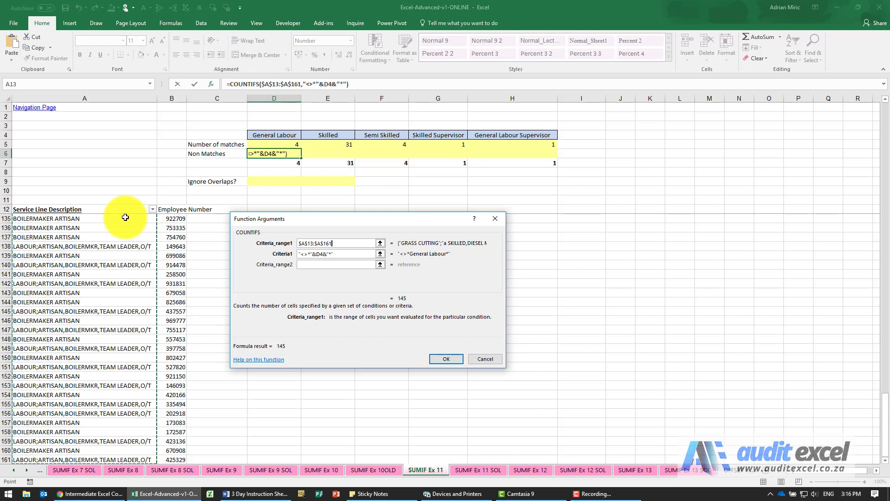
pyautogui.press('Return')
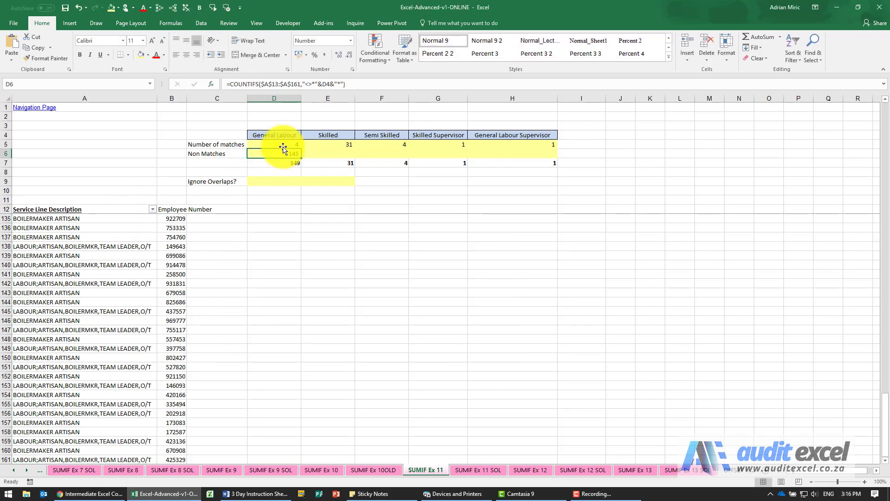
pyautogui.moveTo(301, 159); pyautogui.dragTo(516, 154)
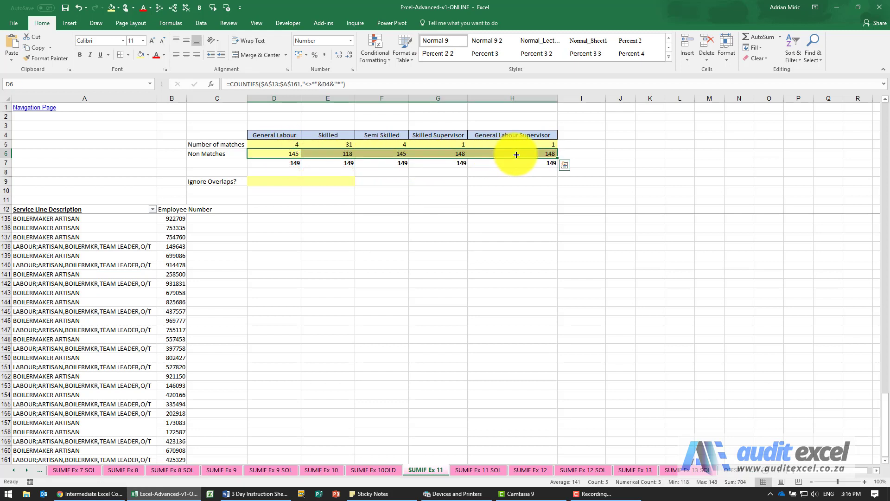
# Step: Check the non-match formula in E6, the match formula in D5 and the total formula in D7
pyautogui.click(336, 153)
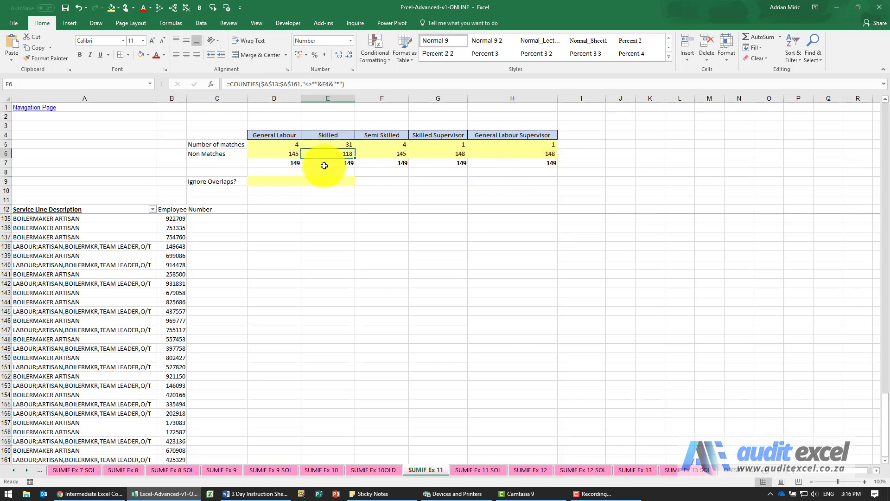
pyautogui.click(285, 145)
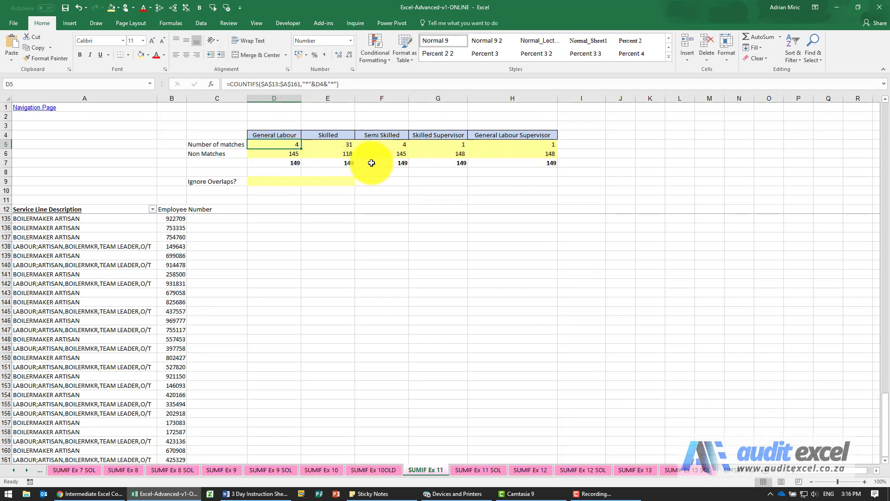
pyautogui.click(292, 161)
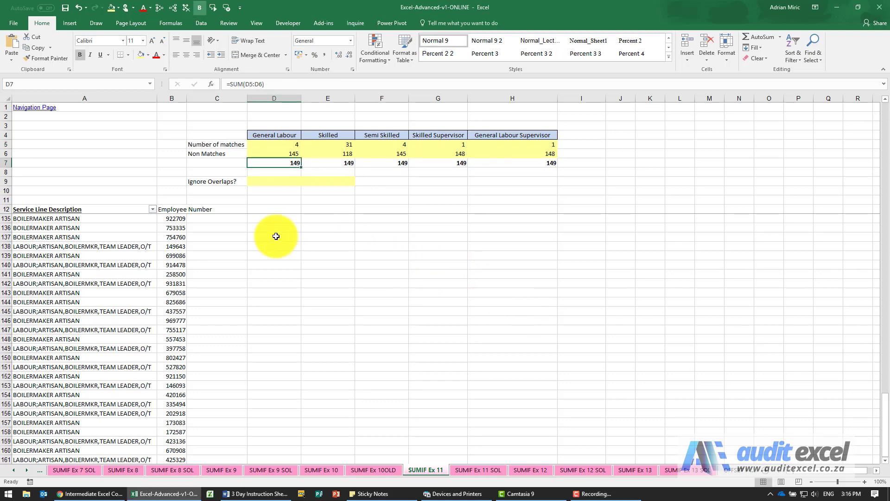
# Step: Start a COUNTIFS function in the Ignore Overlaps cell D9 with "*"&D4&"*" as the first criterion
pyautogui.click(276, 180)
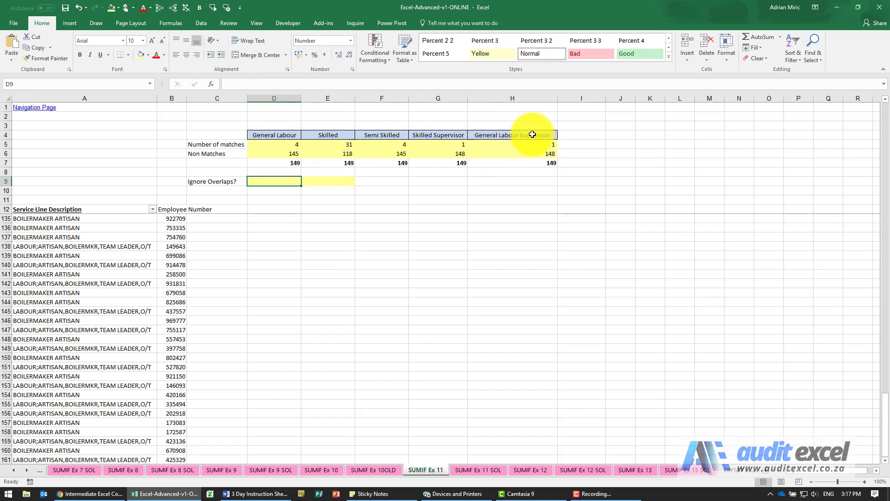
pyautogui.click(294, 180)
pyautogui.click(210, 85)
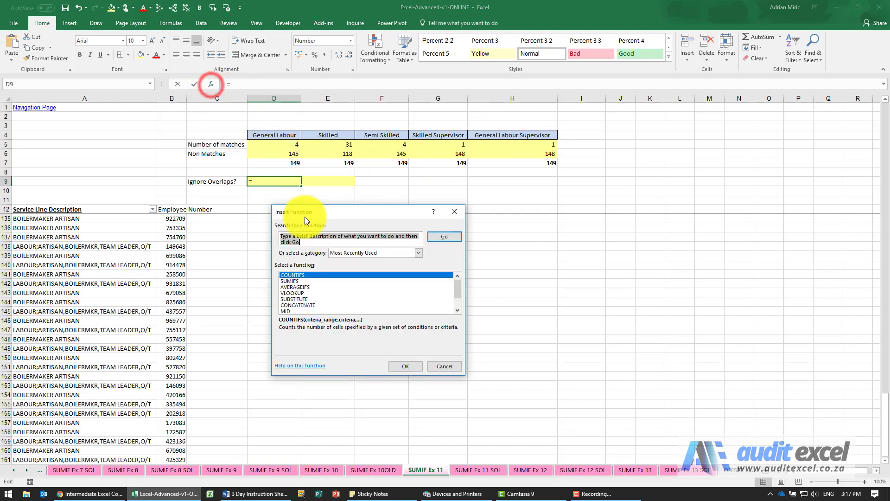
pyautogui.click(399, 368)
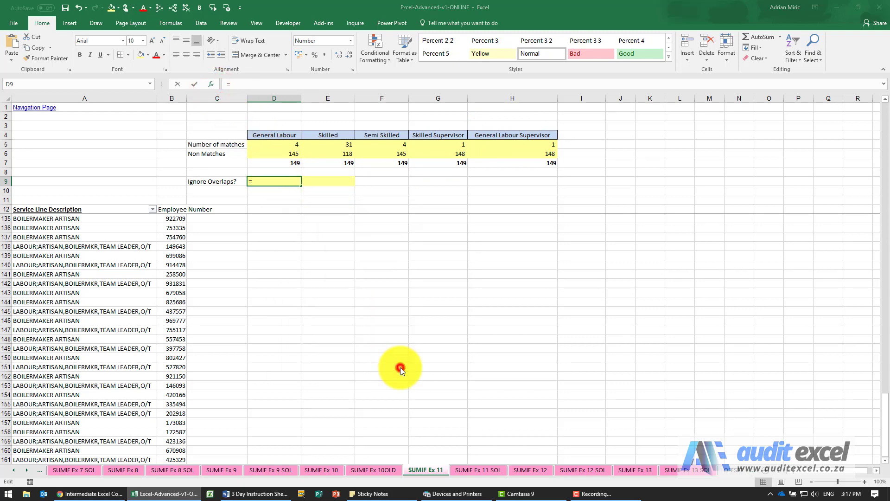
pyautogui.moveTo(319, 221); pyautogui.dragTo(324, 249)
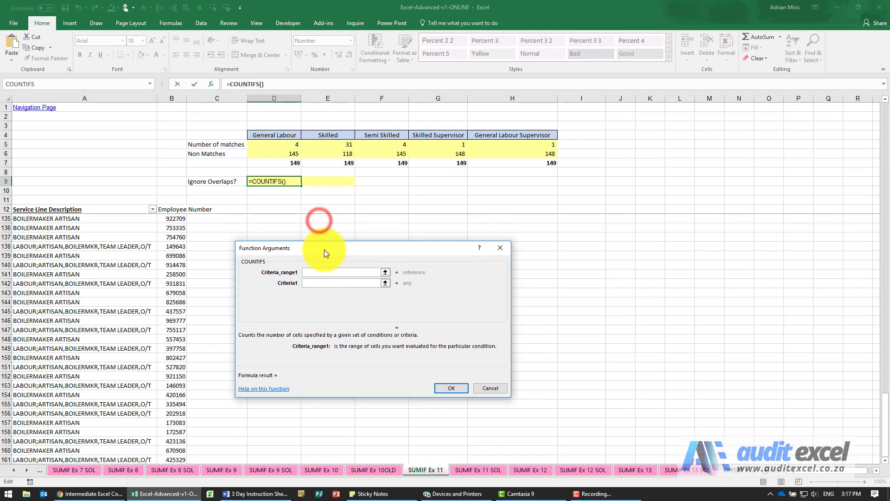
pyautogui.click(318, 284)
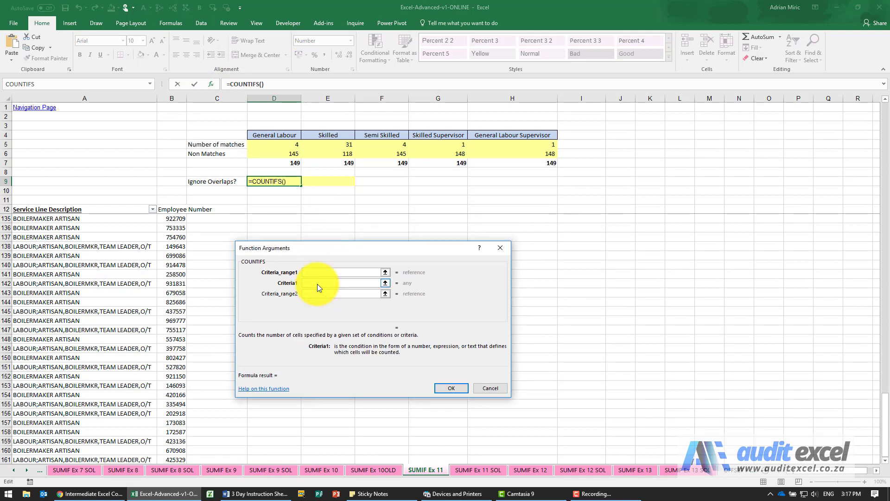
pyautogui.write('"*"&D4')
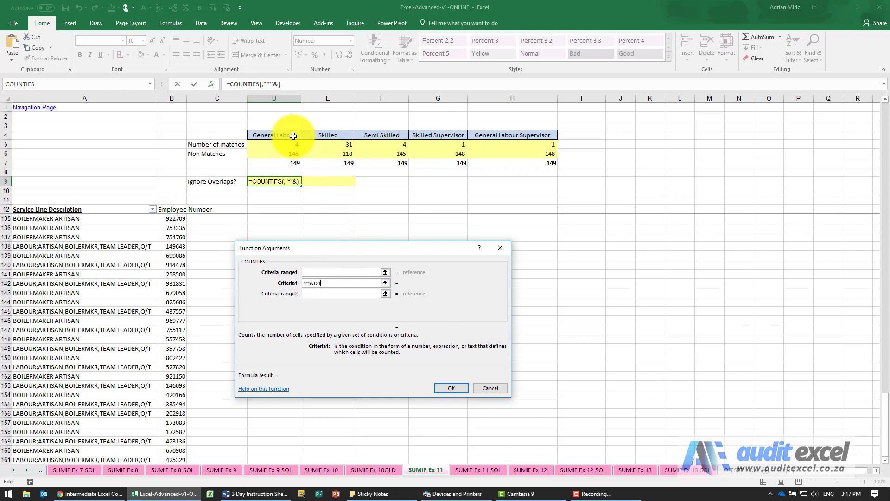
pyautogui.click(293, 136)
pyautogui.write('&"*"')
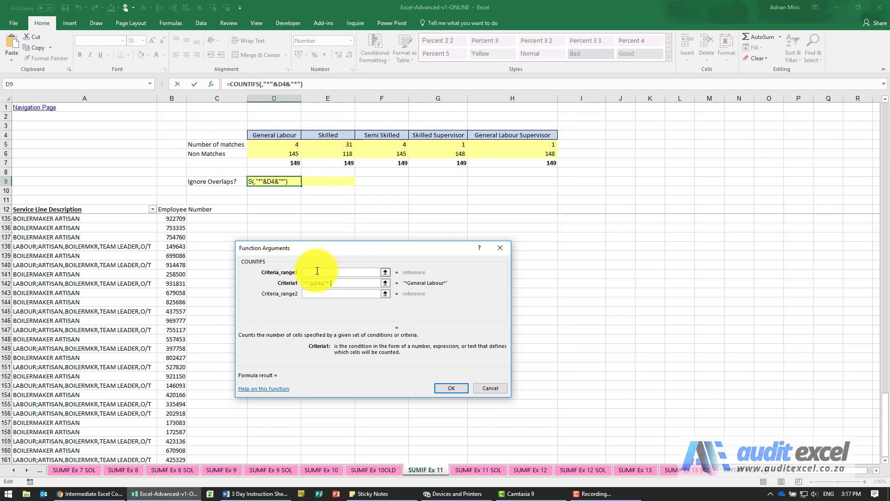
# Step: Set the first criteria range of the D9 COUNTIFS to the absolute range $A$13:$A$161
pyautogui.click(317, 271)
pyautogui.click(61, 210)
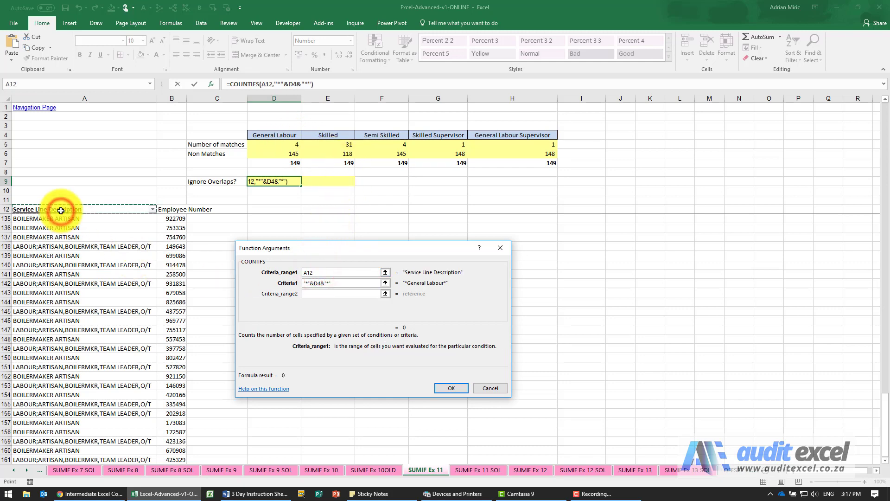
pyautogui.press('Down')
pyautogui.hotkey('ctrl', 'shift', 'Down')
pyautogui.press('F4')
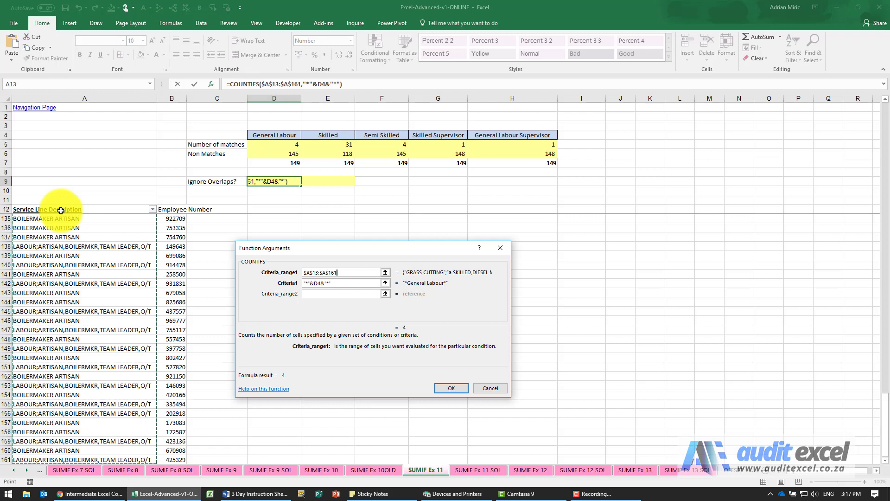
# Step: Set the second criterion of the D9 COUNTIFS to "<>*"&H4&"*" to exclude General Labour Supervisor
pyautogui.click(308, 292)
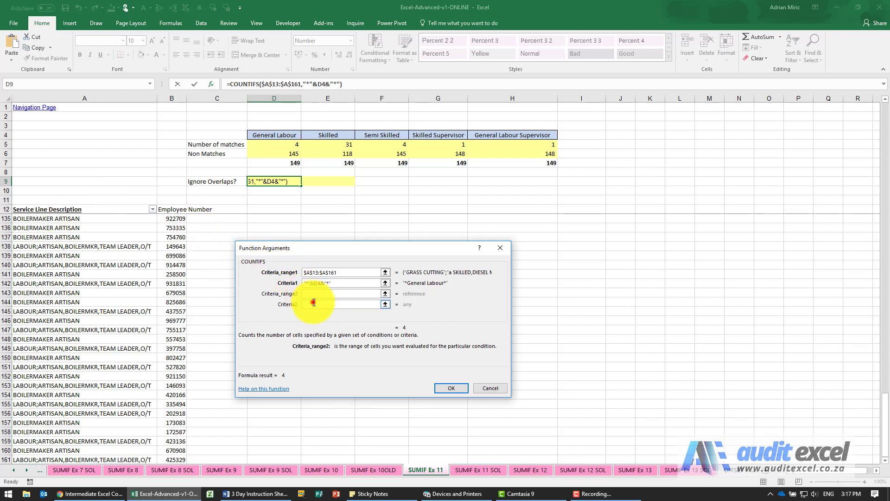
pyautogui.click(313, 302)
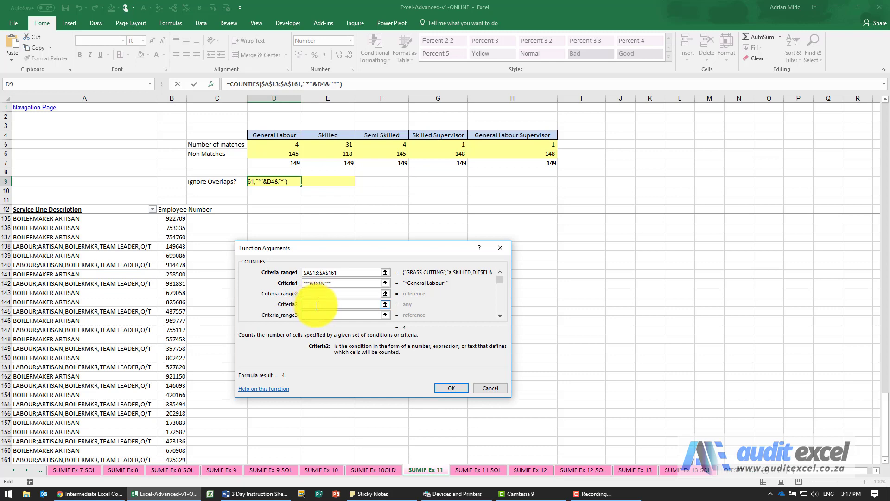
pyautogui.write('"<>*"&')
pyautogui.click(518, 134)
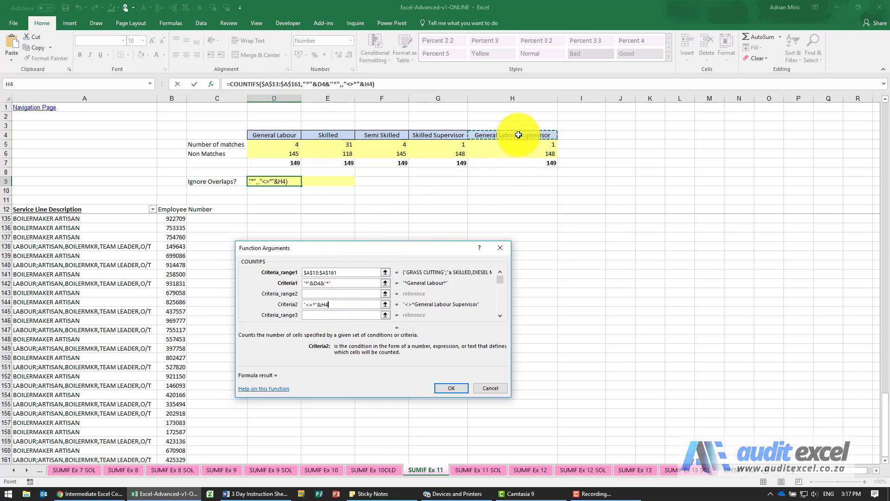
pyautogui.write('&')
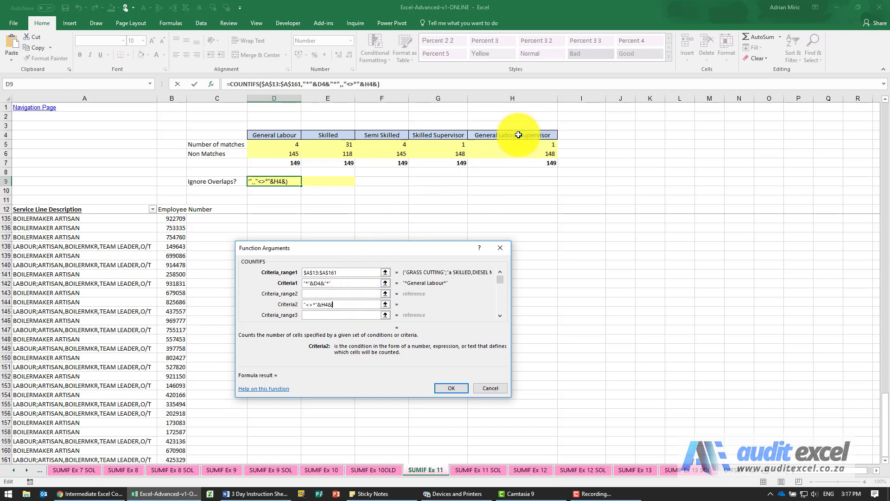
pyautogui.write('"*"')
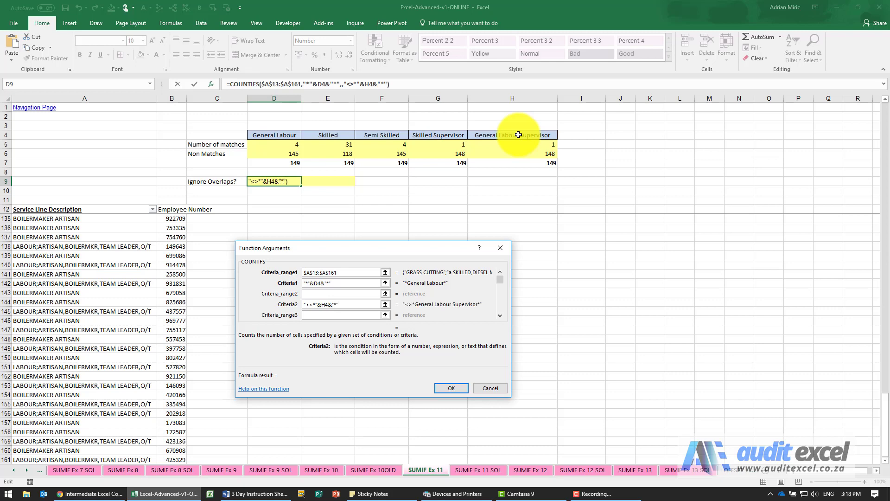
# Step: Complete the D9 COUNTIFS with $A$13:$A$161 as the absolute second criteria range
pyautogui.click(326, 294)
pyautogui.click(46, 209)
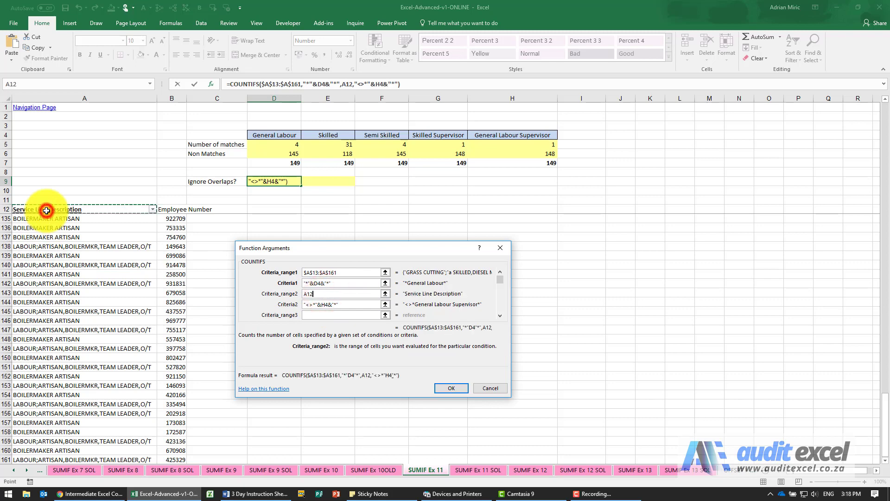
pyautogui.press('Down')
pyautogui.hotkey('ctrl', 'shift', 'Down')
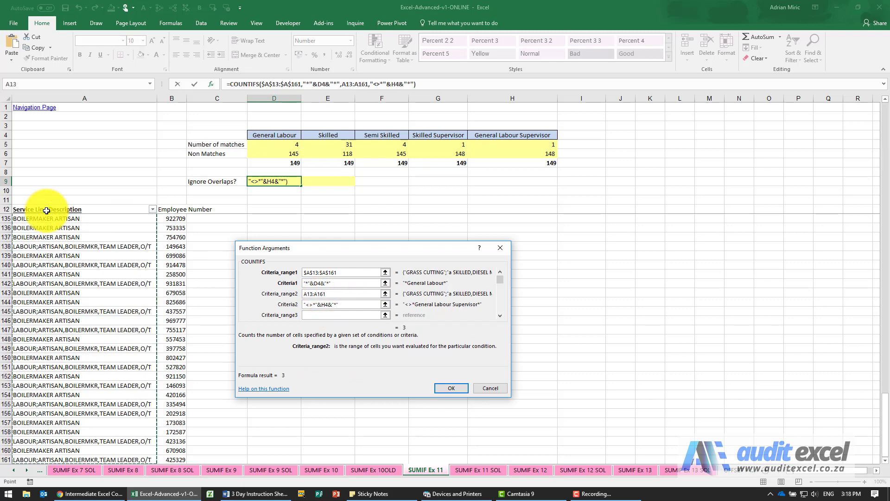
pyautogui.press('F4')
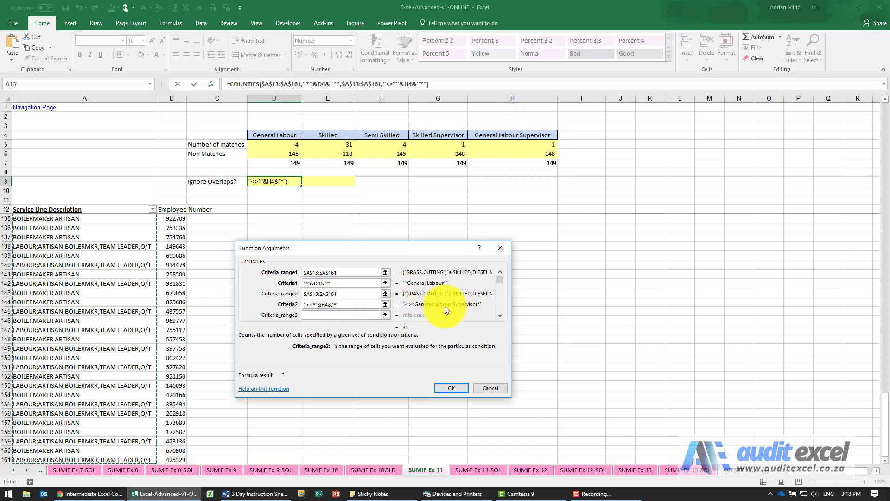
pyautogui.click(450, 387)
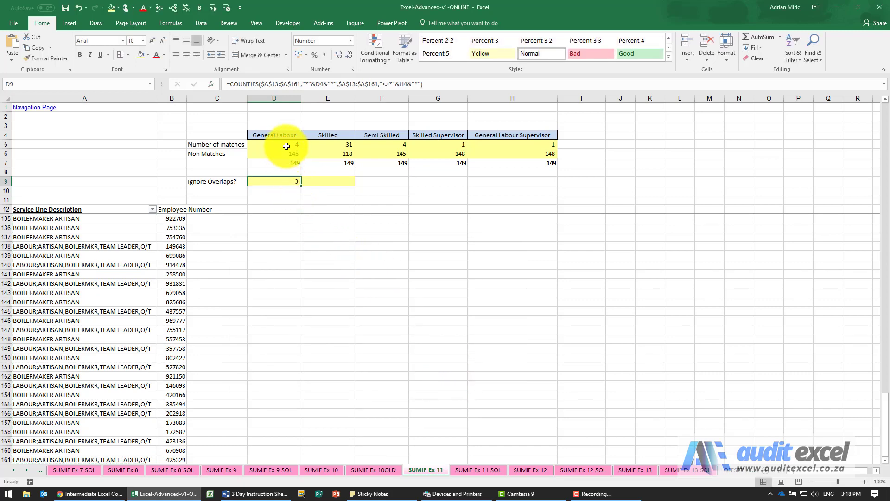
pyautogui.click(505, 144)
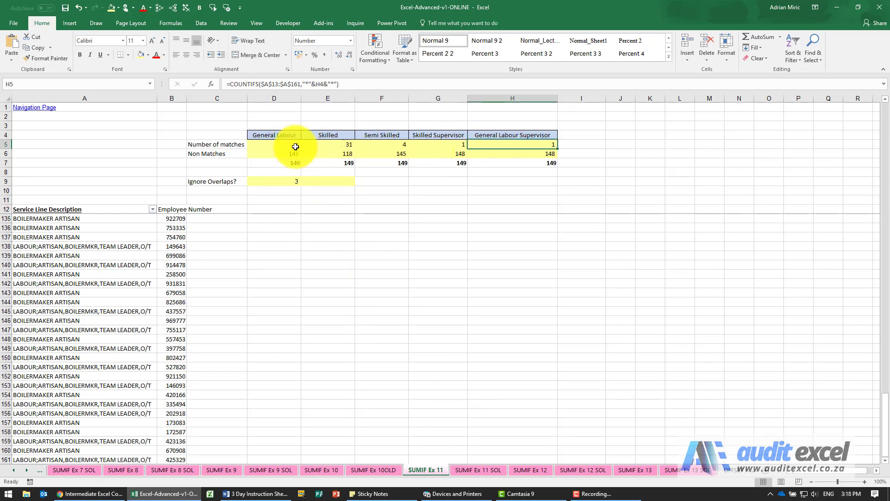
pyautogui.click(294, 181)
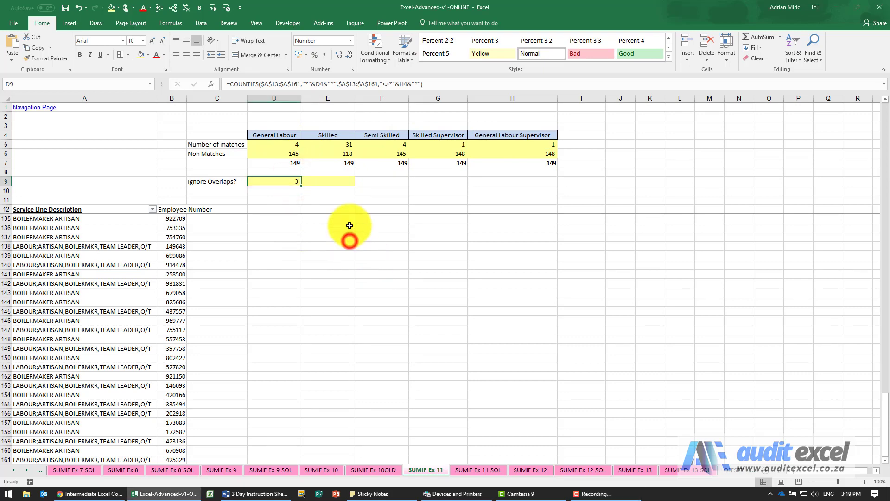
# Step: Start a COUNTIFS function in the Ignore Overlaps cell E9 with "*"&E4&"*" as the first criterion
pyautogui.click(328, 182)
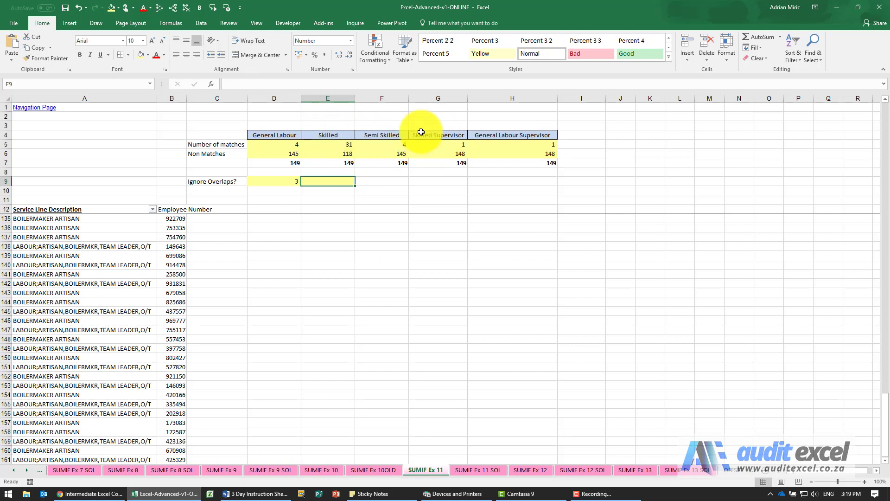
pyautogui.click(216, 84)
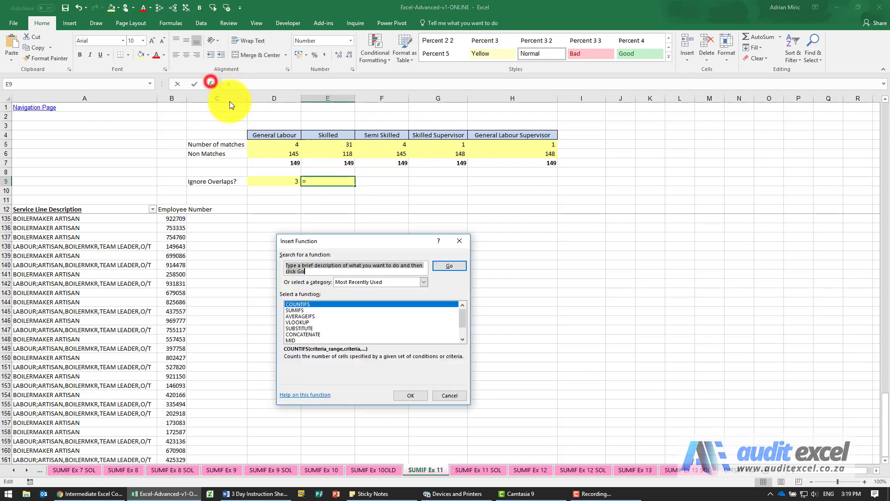
pyautogui.click(338, 305)
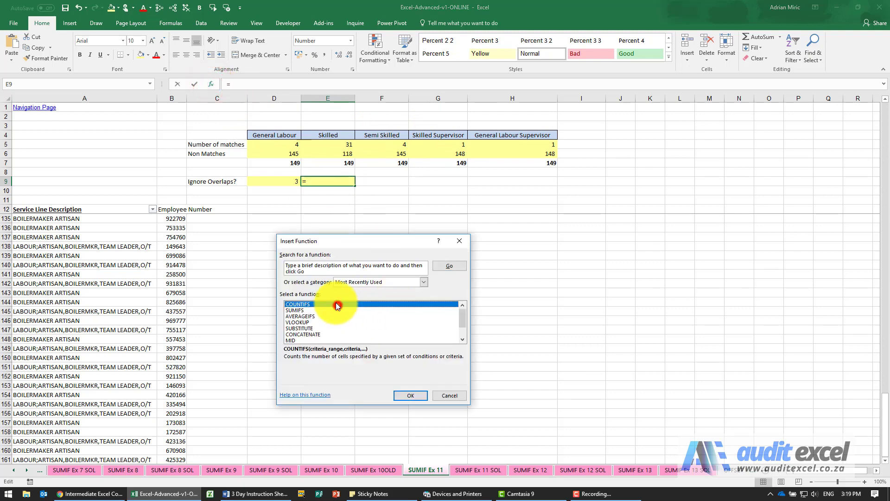
pyautogui.click(409, 394)
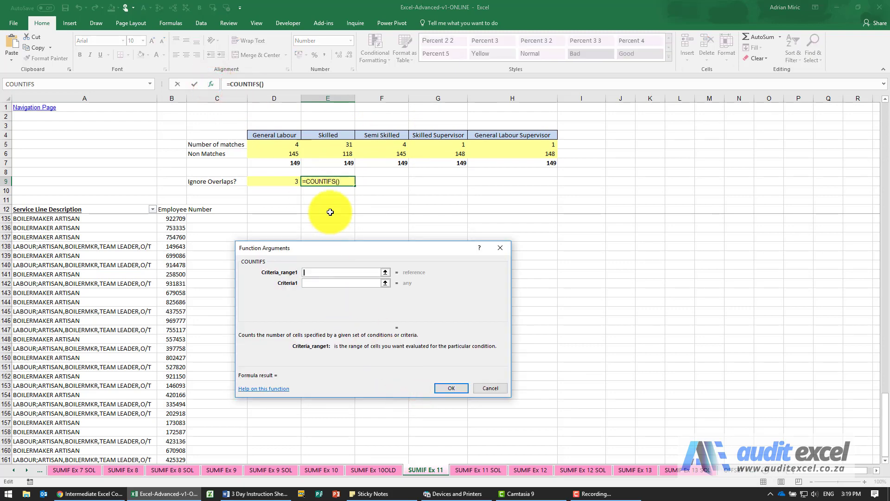
pyautogui.click(325, 282)
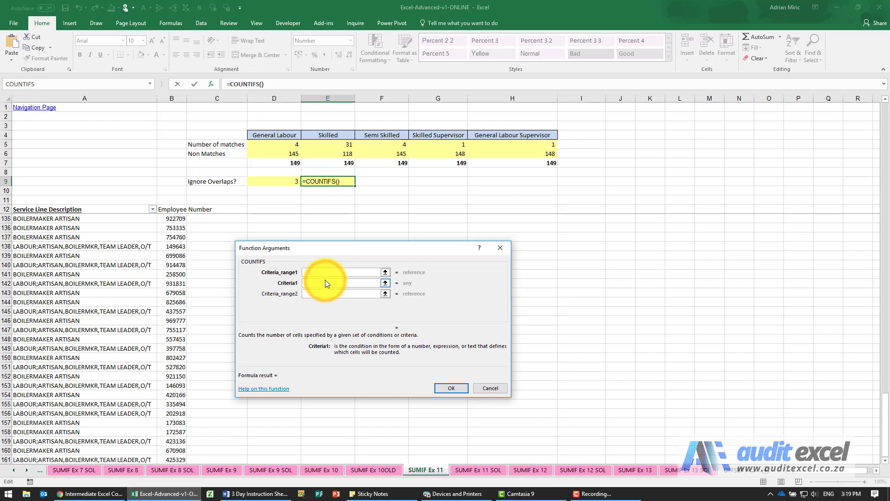
pyautogui.click(336, 134)
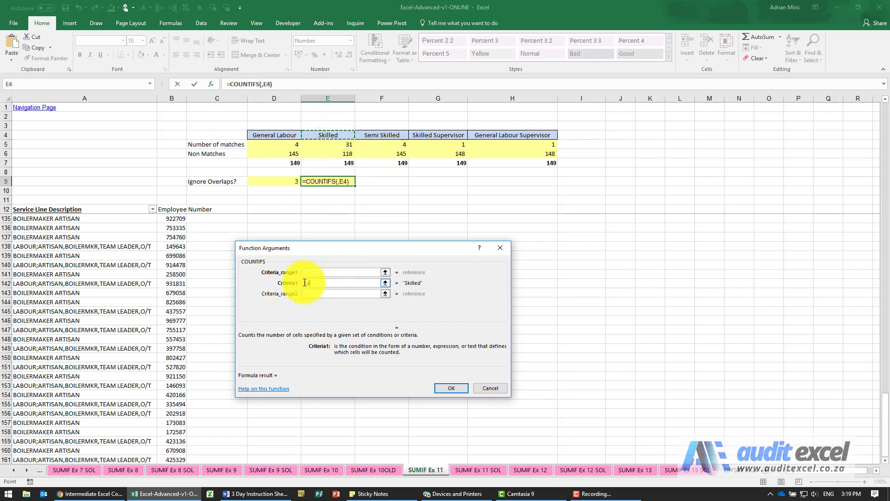
pyautogui.click(309, 284)
pyautogui.write('"')
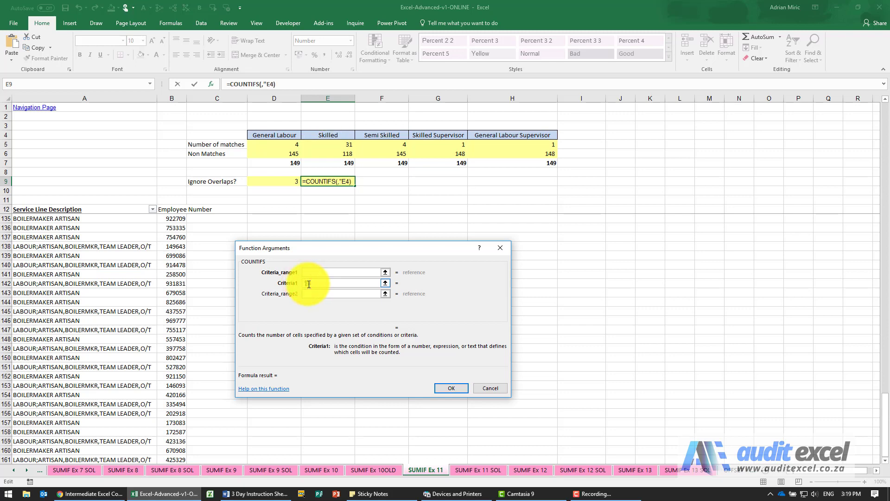
pyautogui.write('*"&')
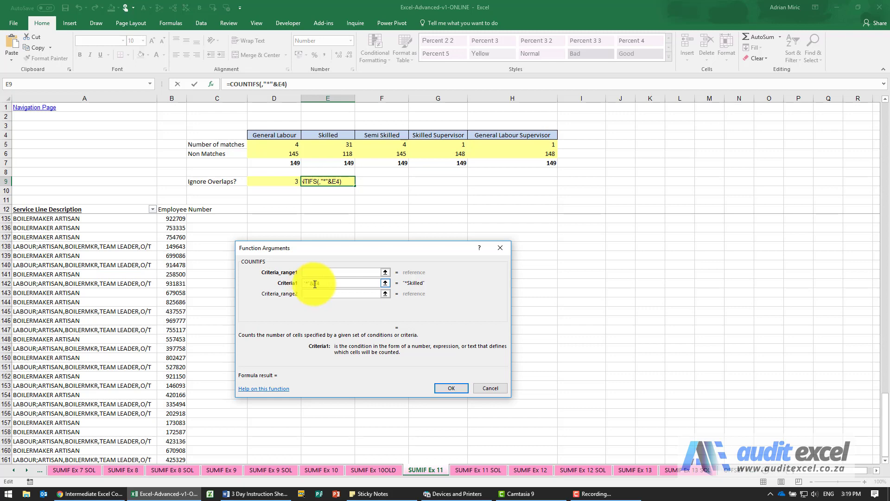
pyautogui.click(324, 283)
pyautogui.write('&')
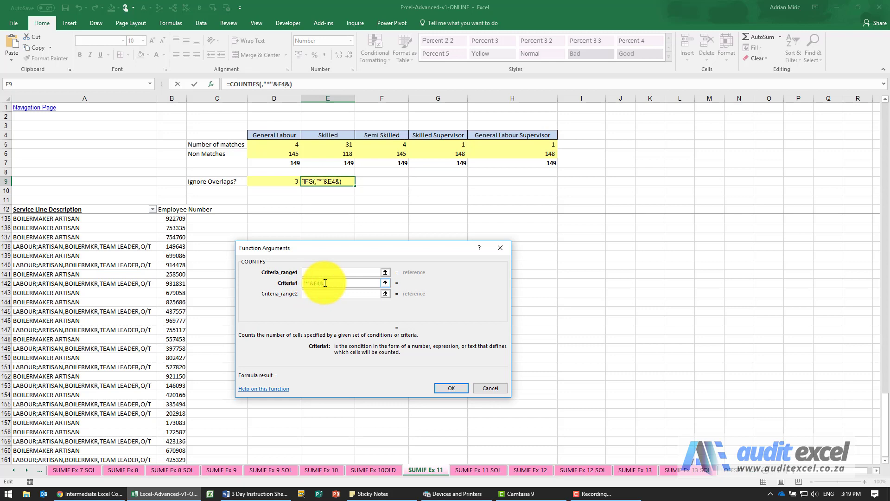
pyautogui.write('"*"')
# Step: Set the first criteria range of the E9 COUNTIFS to the absolute range $A$13:$A$161
pyautogui.hotkey('shift', 'Tab')
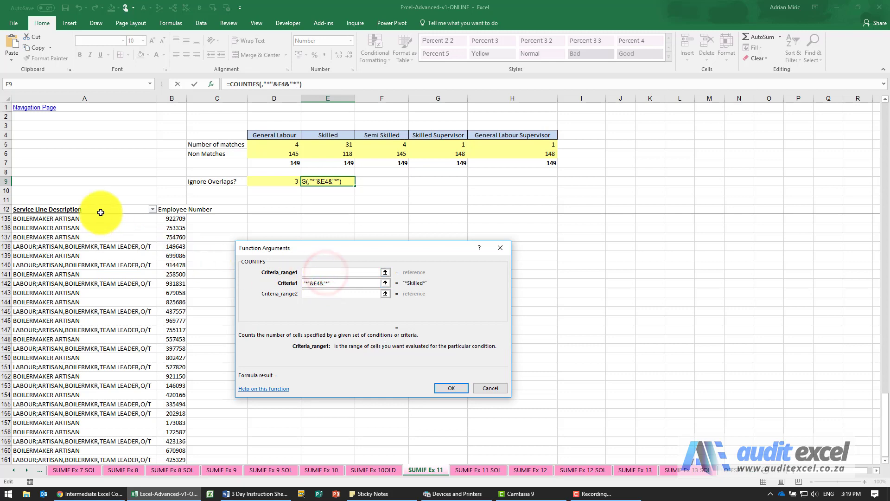
pyautogui.click(101, 212)
pyautogui.press('Down')
pyautogui.hotkey('ctrl', 'shift', 'Down')
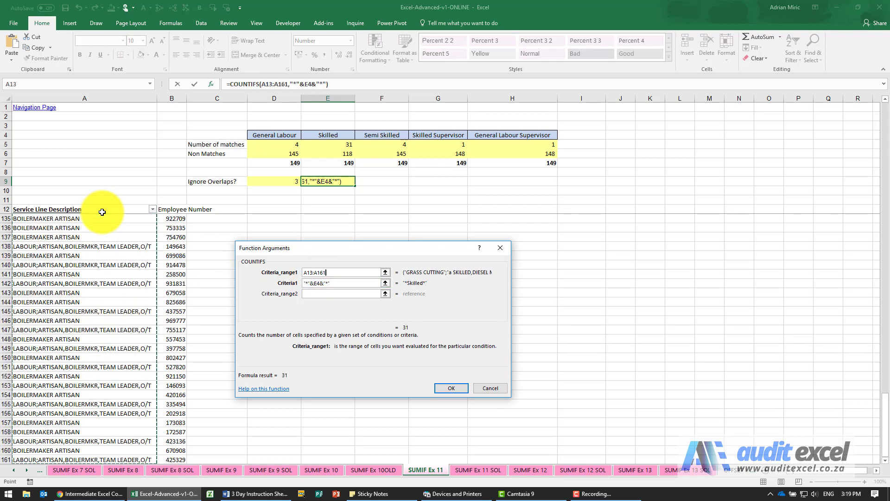
pyautogui.press('F4')
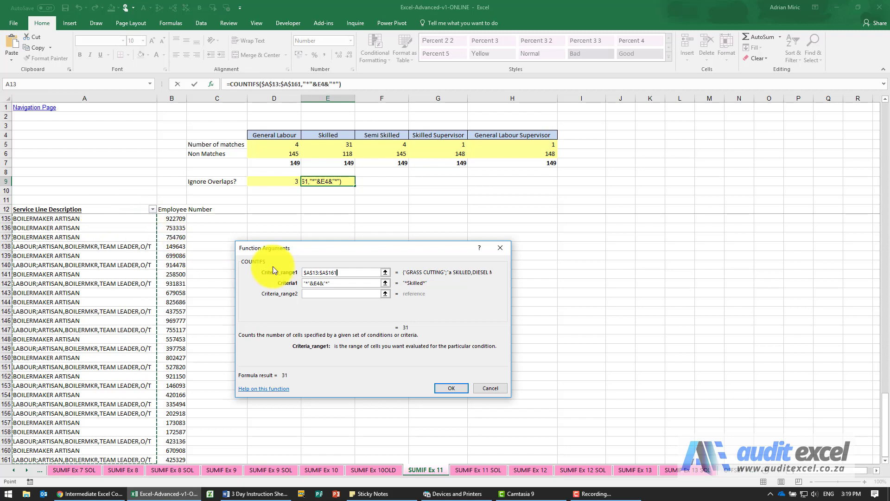
# Step: Set the second criterion of the E9 COUNTIFS to "<>*"&F4&"*" to exclude Semi Skilled
pyautogui.click(314, 294)
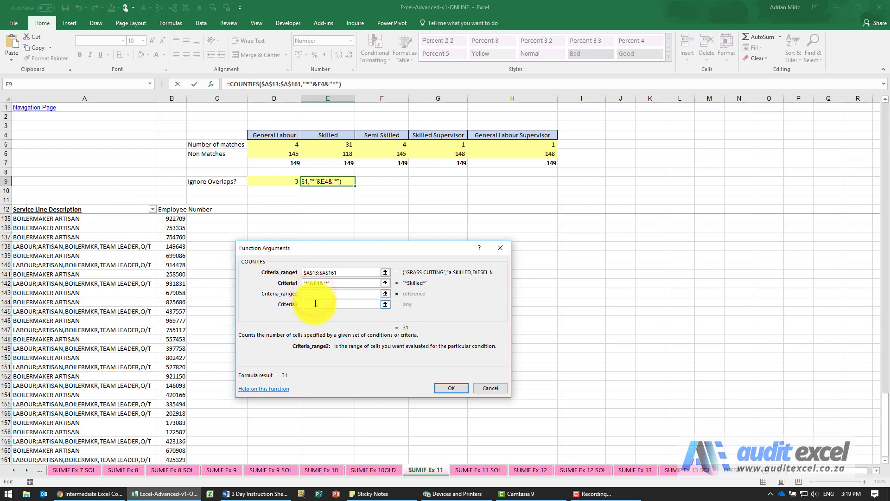
pyautogui.click(316, 304)
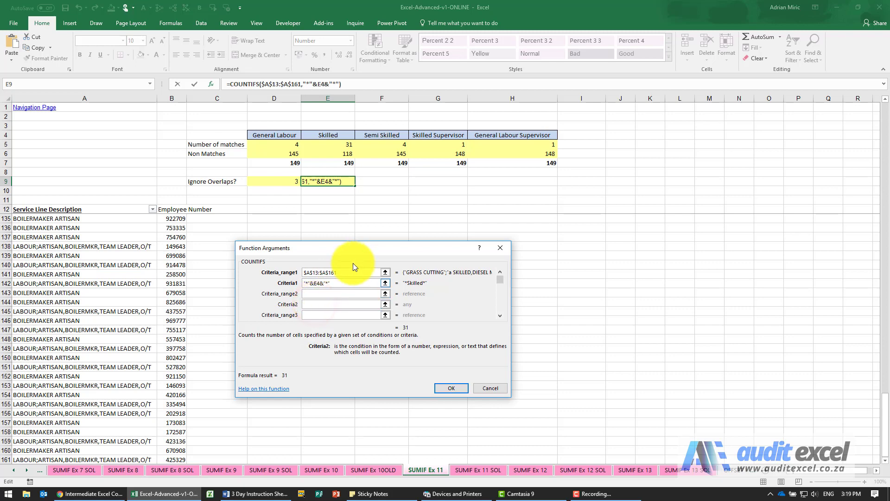
pyautogui.click(397, 135)
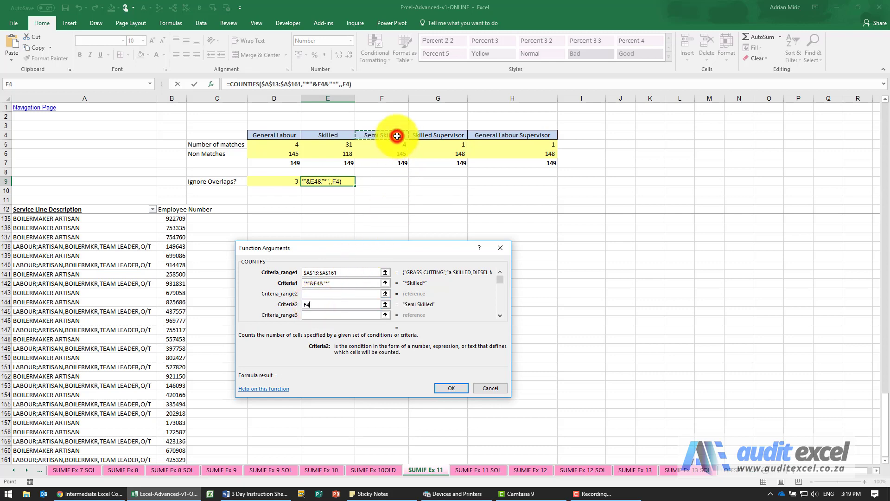
pyautogui.click(305, 305)
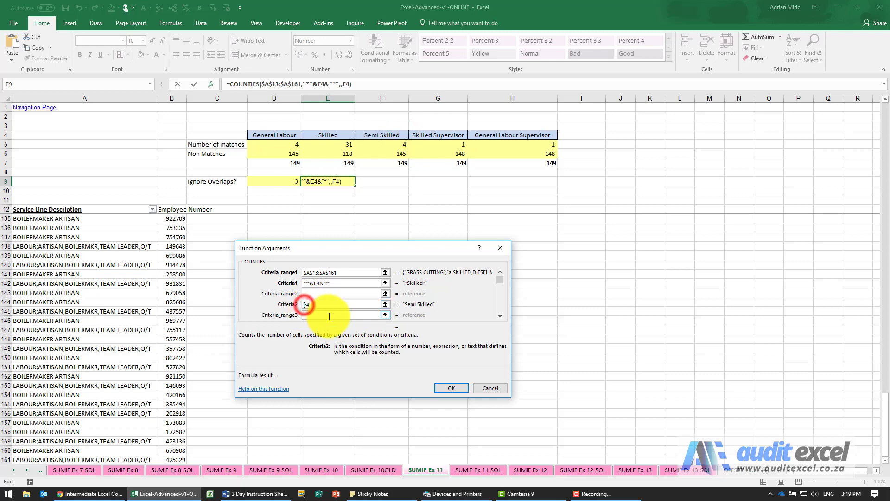
pyautogui.write('"')
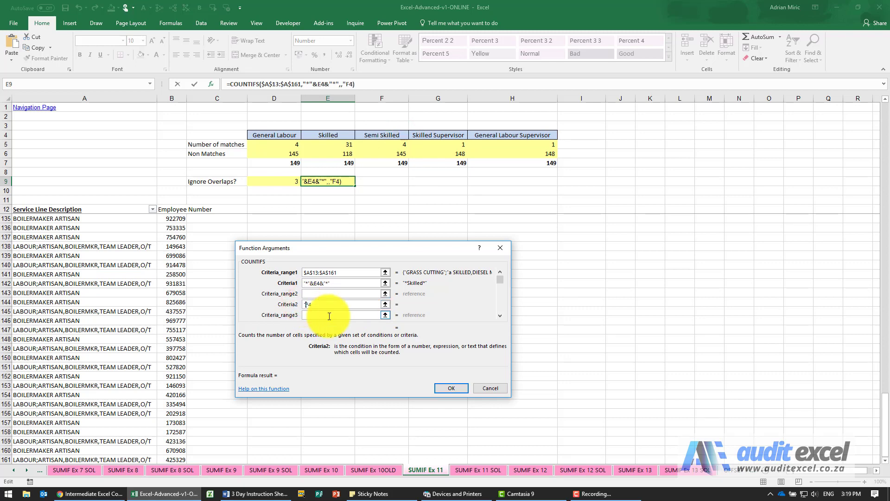
pyautogui.write('<>*"&')
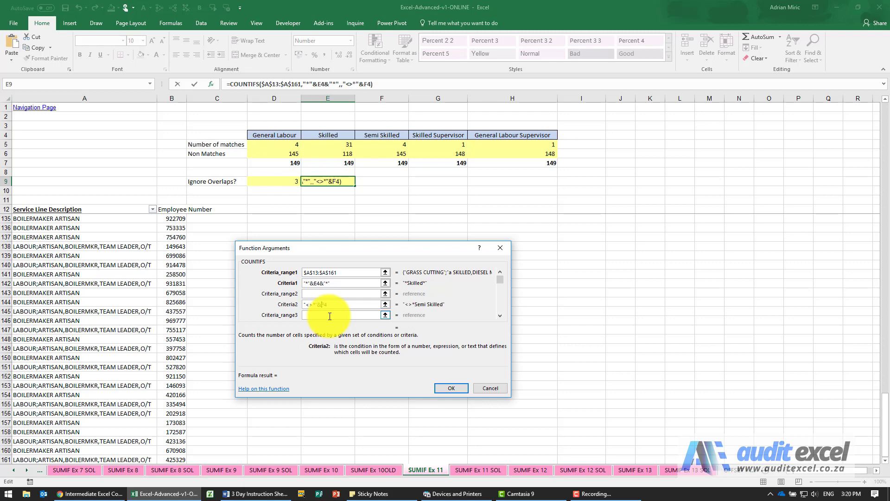
pyautogui.click(352, 304)
pyautogui.write('&"')
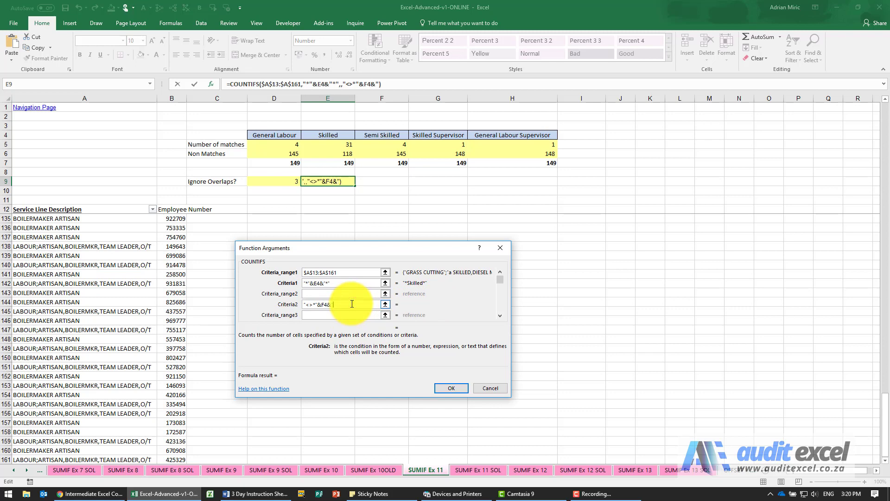
pyautogui.write('*"')
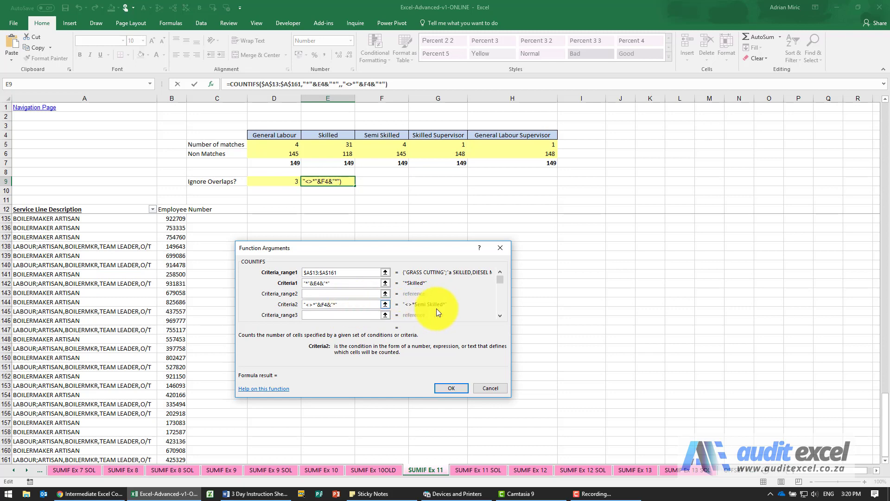
# Step: Set the second criteria range of the E9 COUNTIFS to the absolute range $A$13:$A$161
pyautogui.click(332, 293)
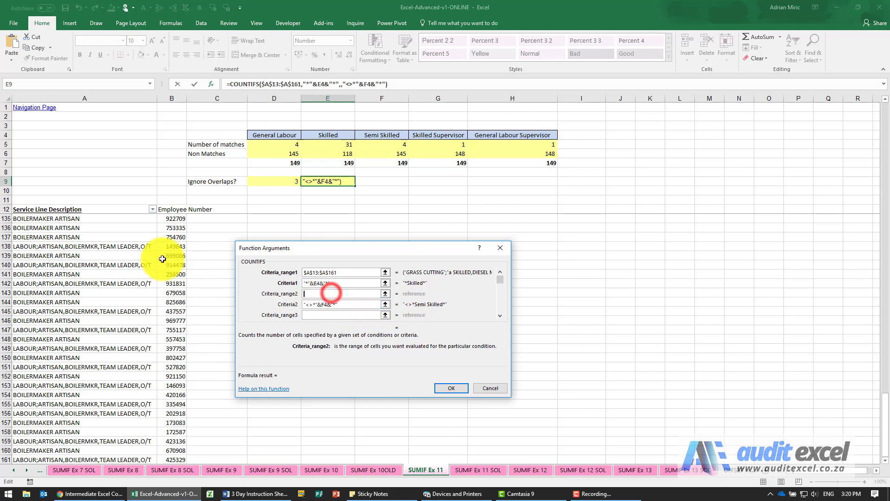
pyautogui.click(112, 210)
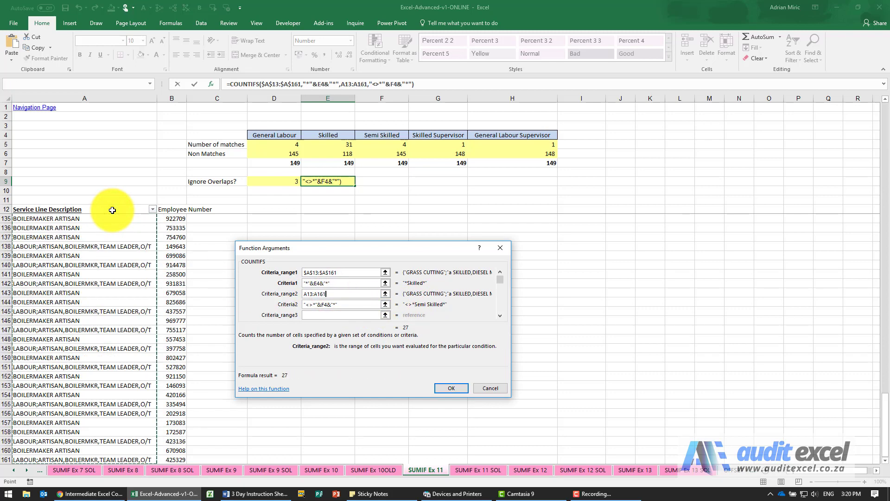
pyautogui.press('F4')
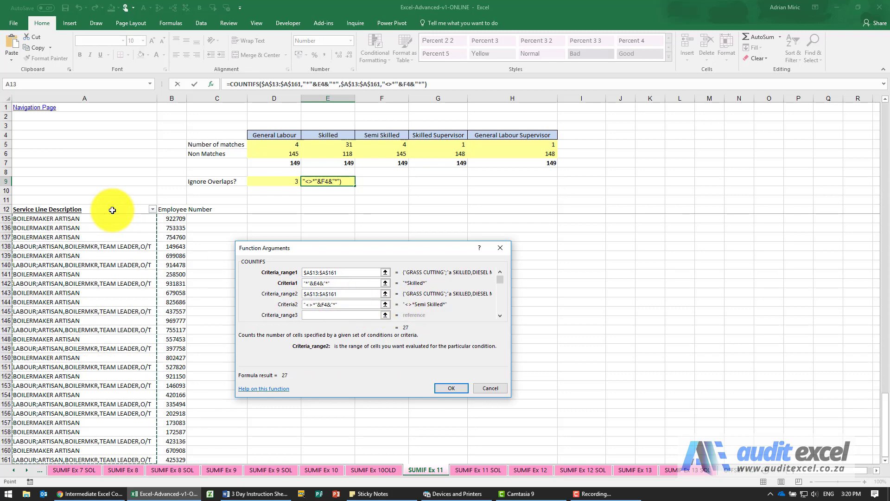
# Step: Set the third criterion of the E9 COUNTIFS to "<>*"&G4&"*" to exclude Skilled Supervisor
pyautogui.click(314, 314)
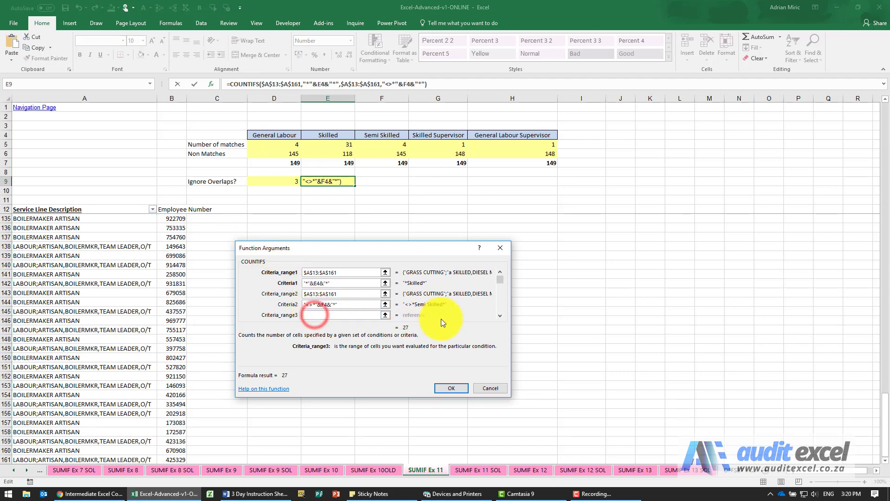
pyautogui.click(497, 318)
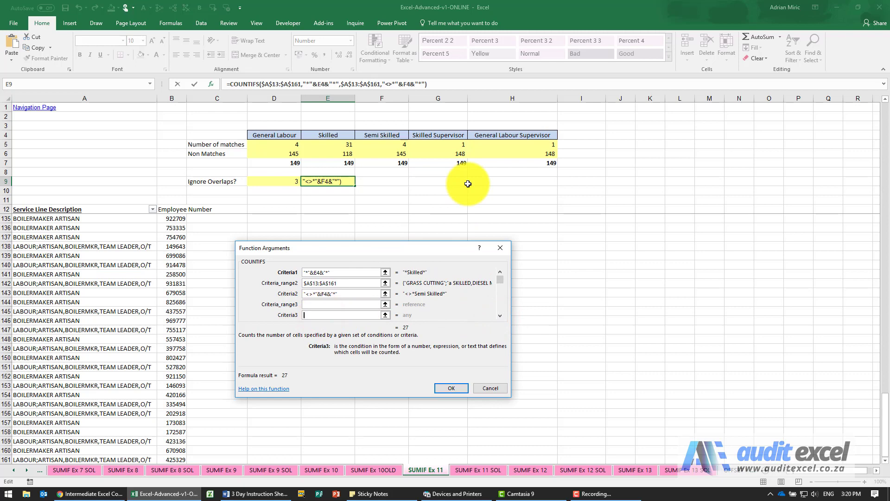
pyautogui.click(446, 136)
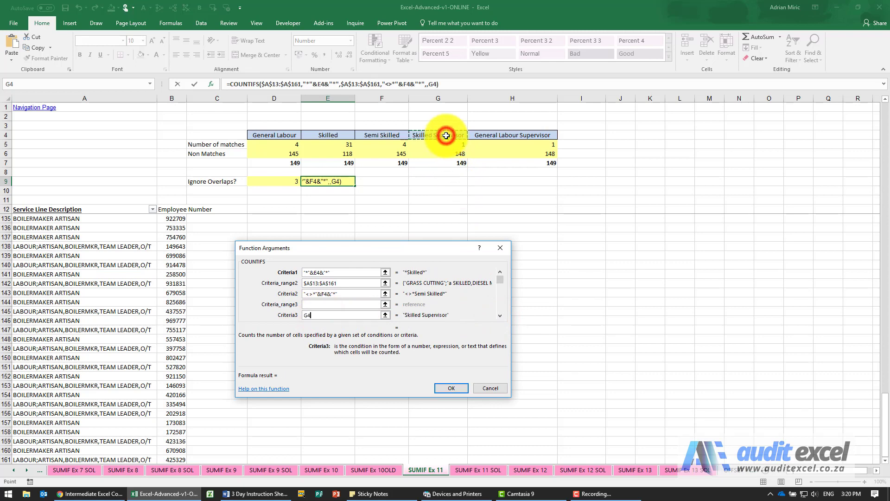
pyautogui.click(304, 314)
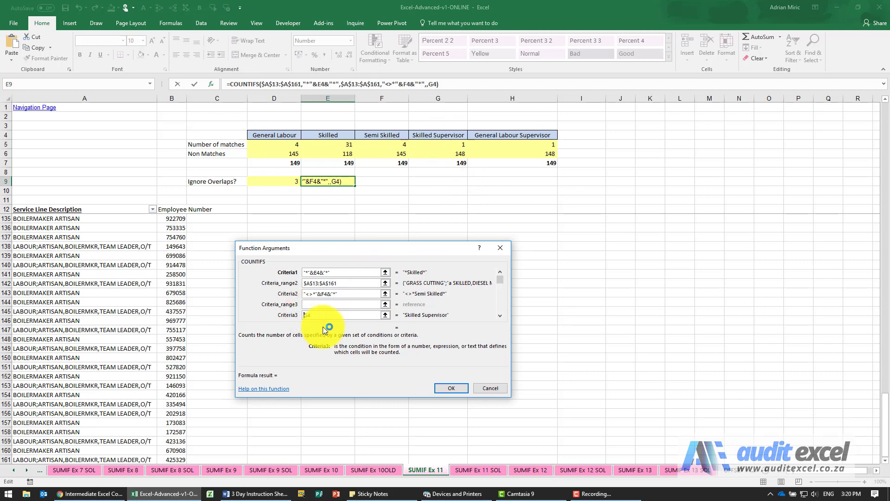
pyautogui.write('"<>')
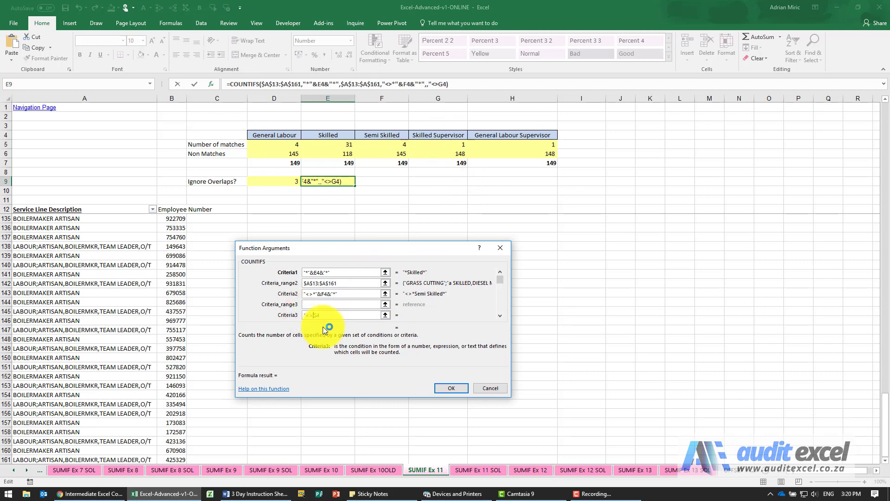
pyautogui.write('*"&')
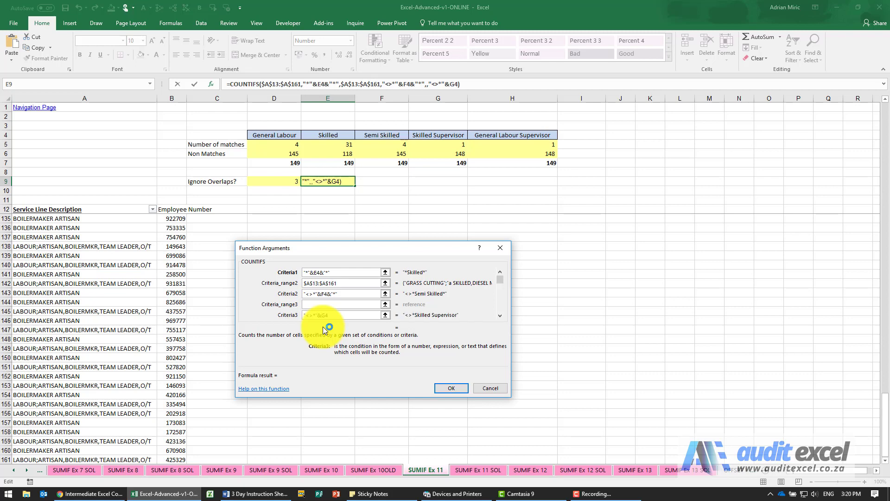
pyautogui.click(338, 316)
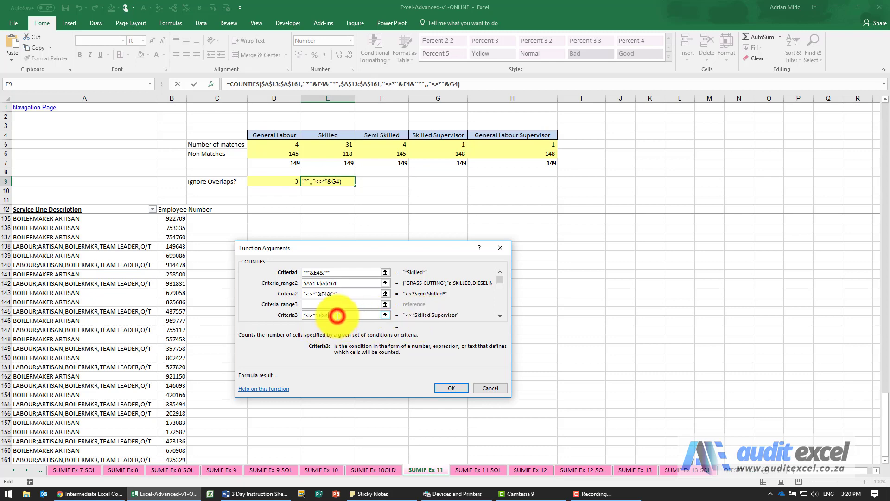
pyautogui.write('&"*"')
# Step: Complete the E9 COUNTIFS with $A$13:$A$161 as the absolute third criteria range
pyautogui.click(332, 305)
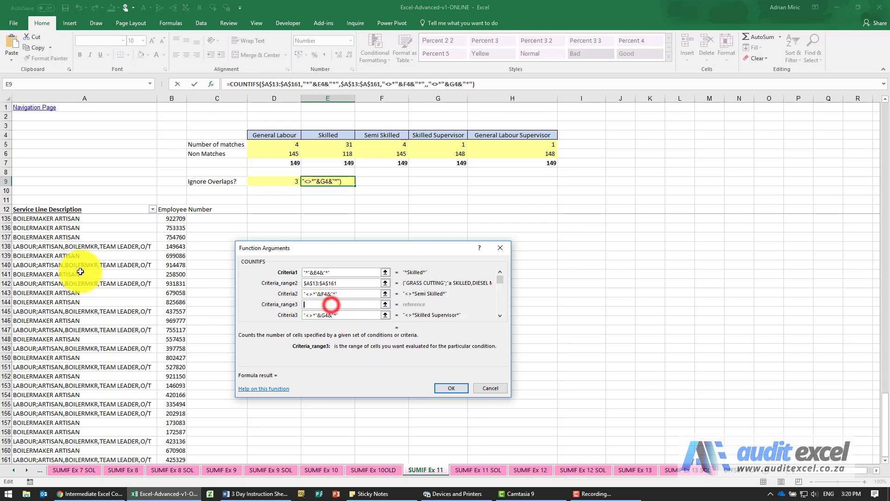
pyautogui.click(46, 210)
pyautogui.hotkey('ctrl', 'shift', 'Down')
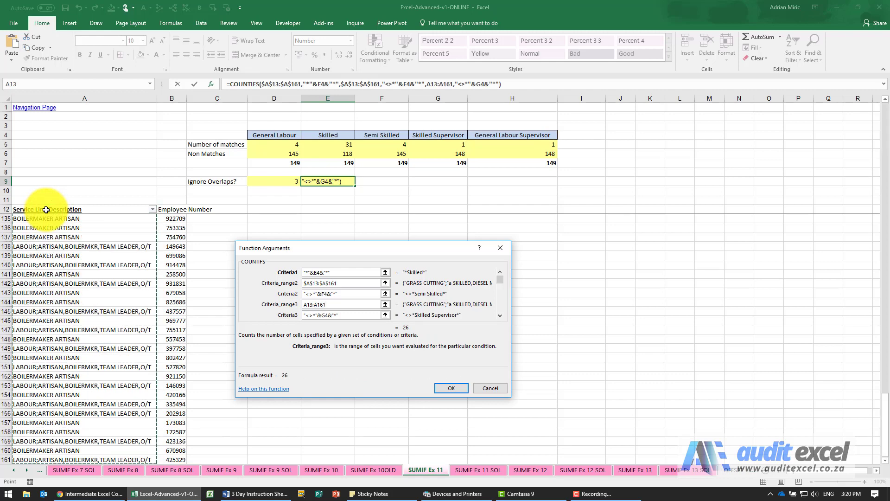
pyautogui.press('F4')
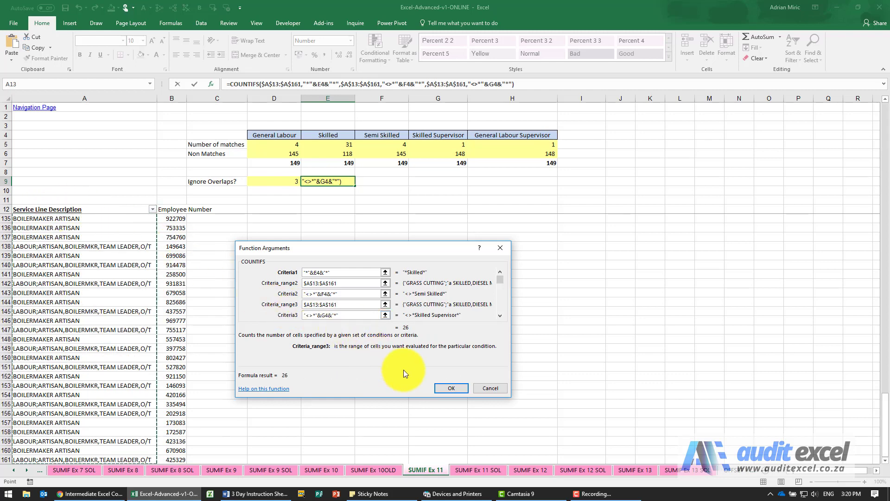
pyautogui.click(440, 388)
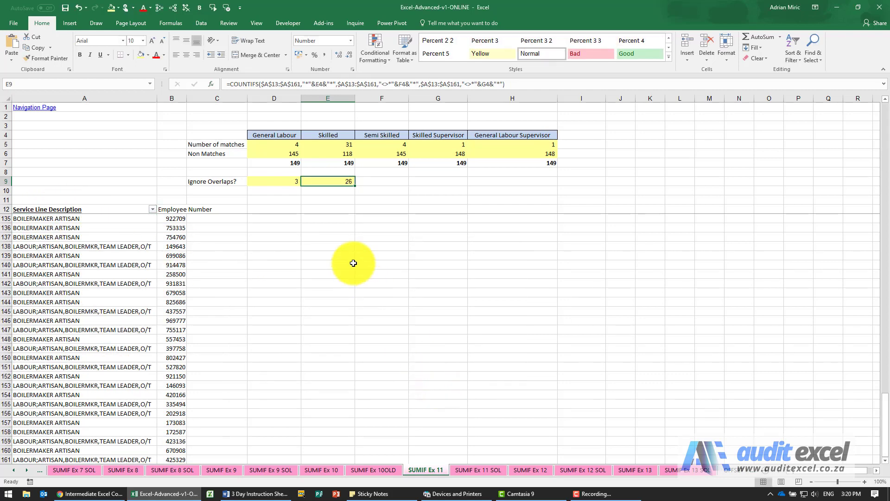